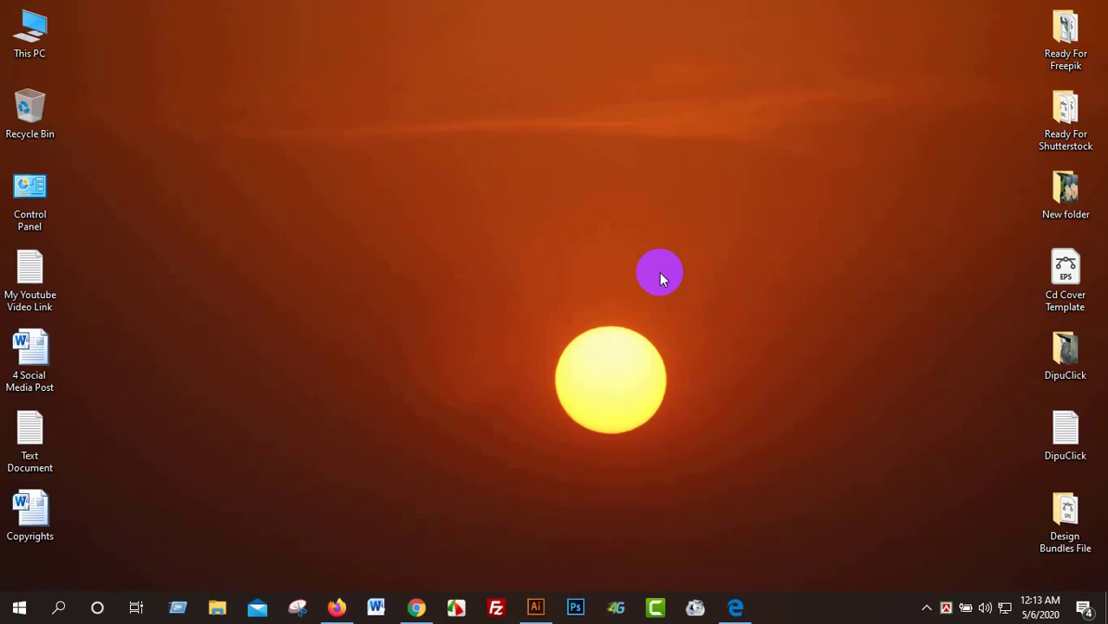
Restore the VectStock YouTube channel in Chrome, browse its uploads, then switch to the Graphic World group tab
left_click(416, 606)
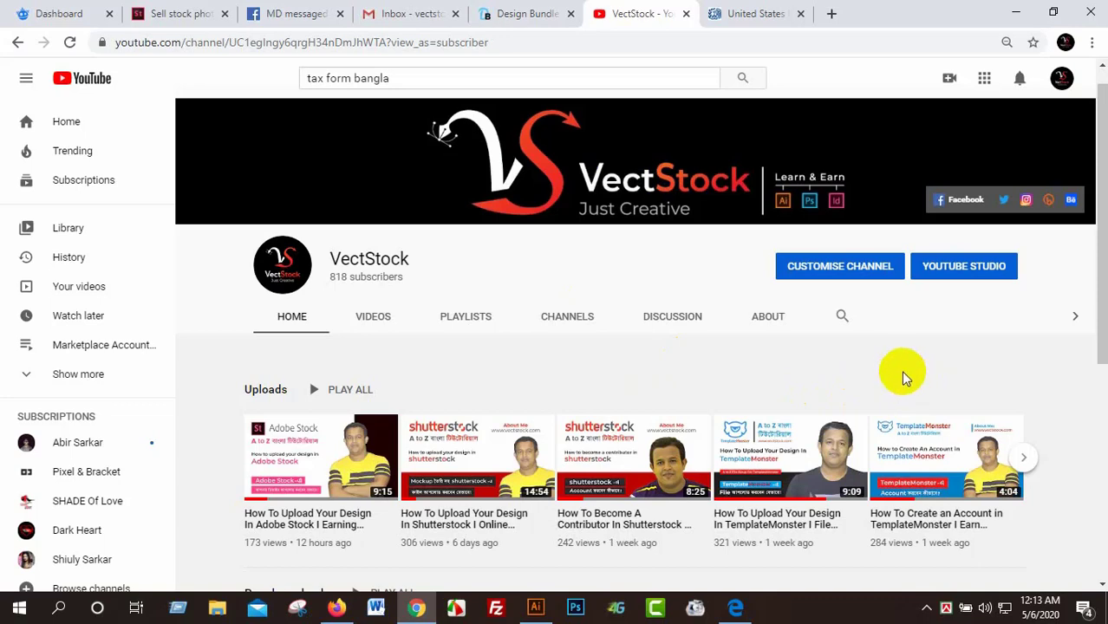
scroll(897, 377, "down", 2)
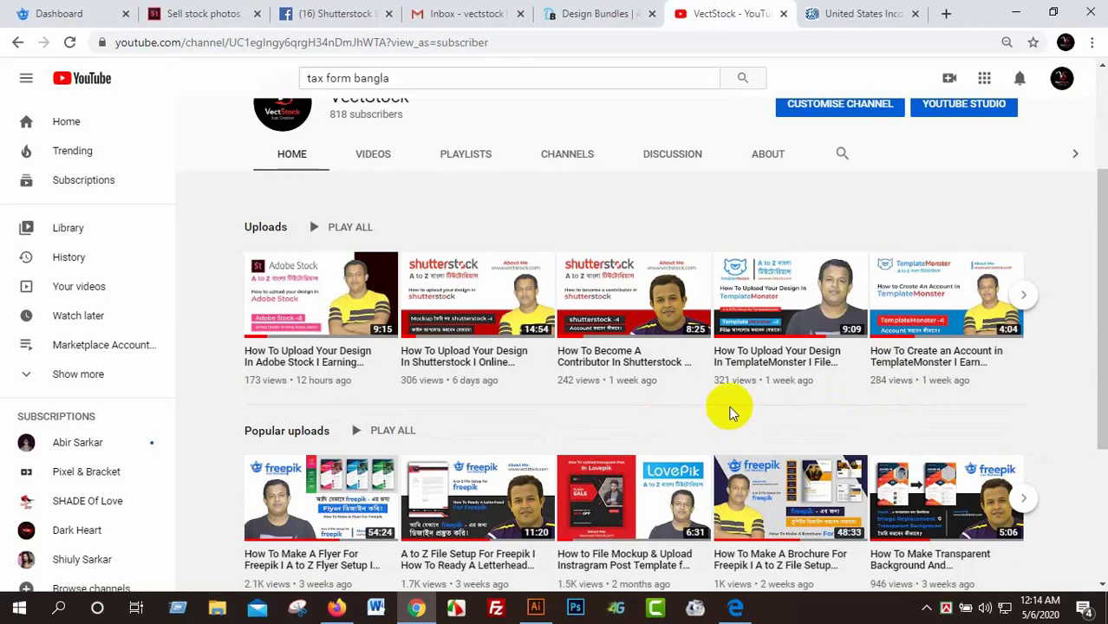
key("ctrl+3")
Dismiss the group composer's extra post options and minimize Chrome to reveal the desktop
left_click(592, 429)
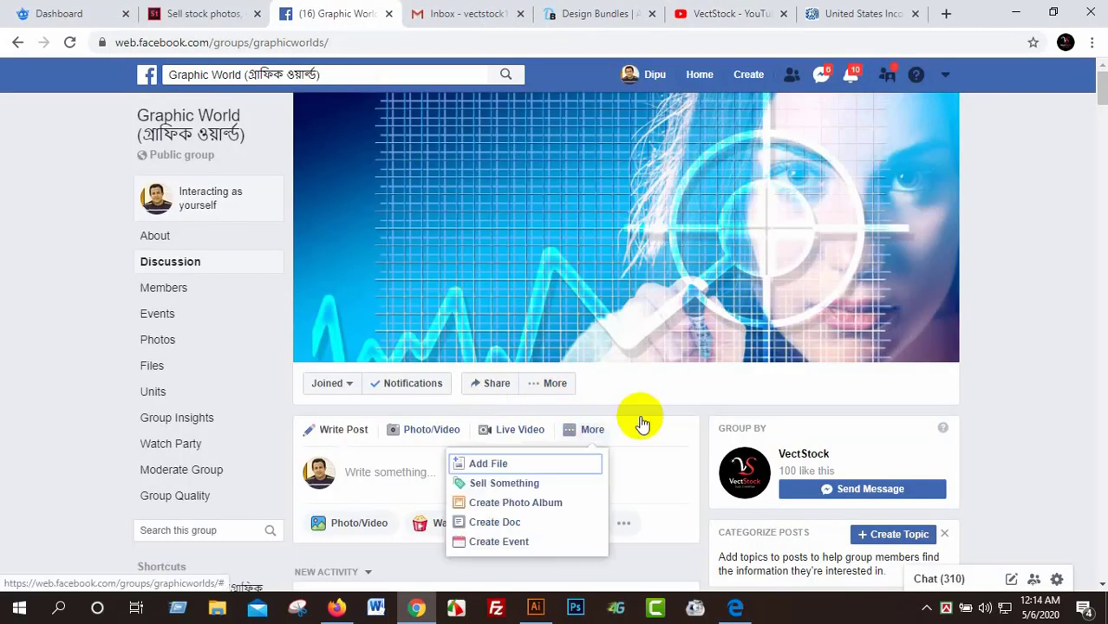
left_click(658, 430)
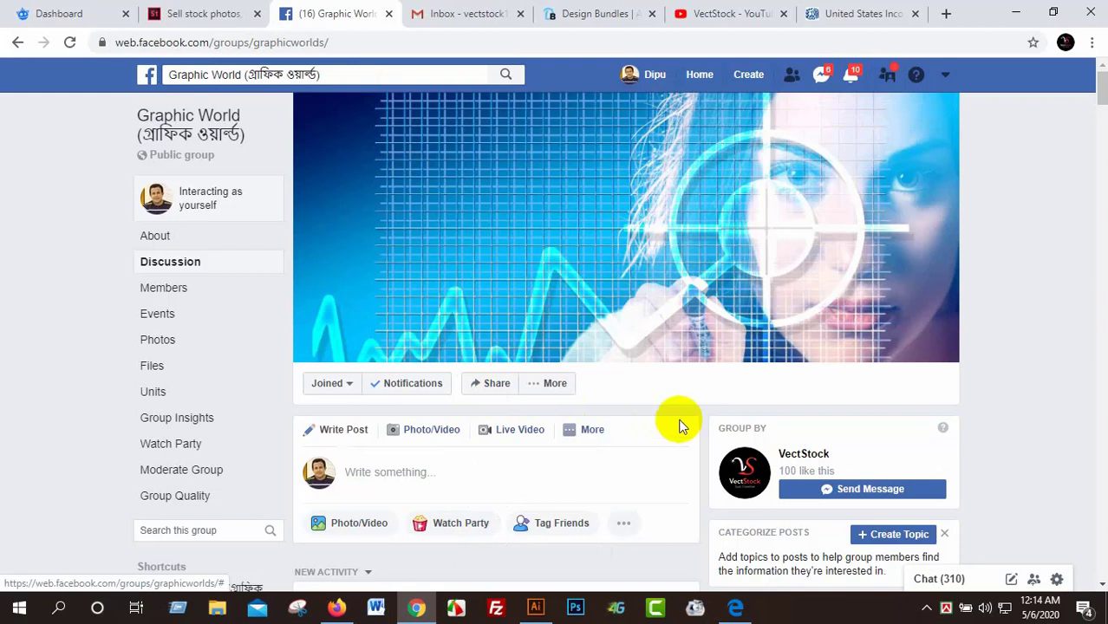
left_click(1012, 13)
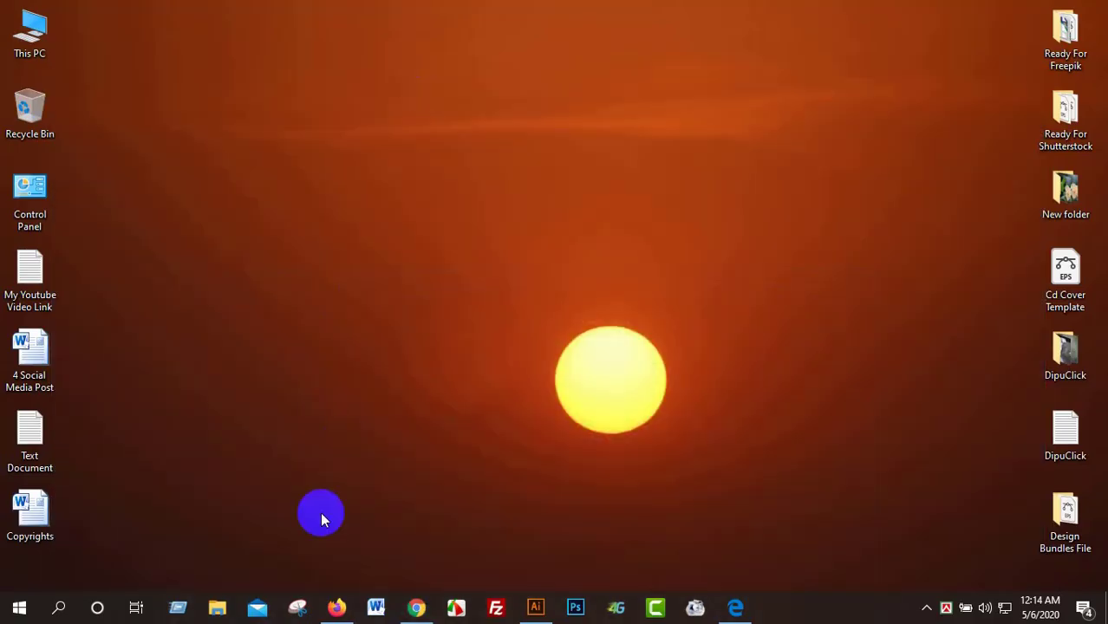
Restore the Adobe Stock dashboard in Firefox and scroll through the brochure portfolio and back up
left_click(336, 607)
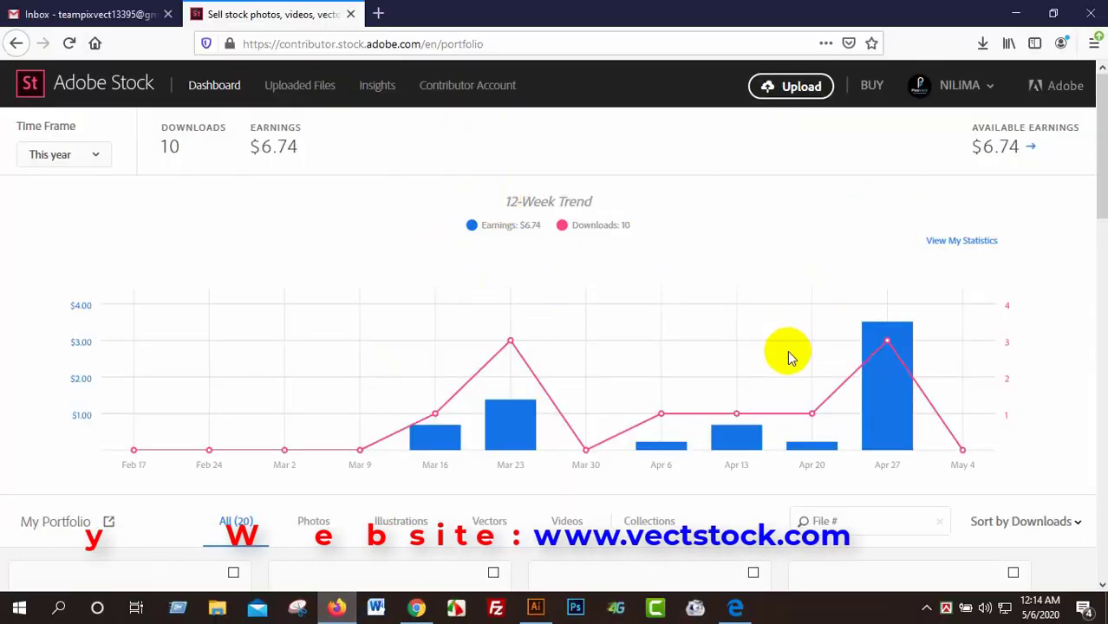
scroll(786, 364, "down", 3)
scroll(690, 440, "down", 3)
scroll(700, 446, "down", 3)
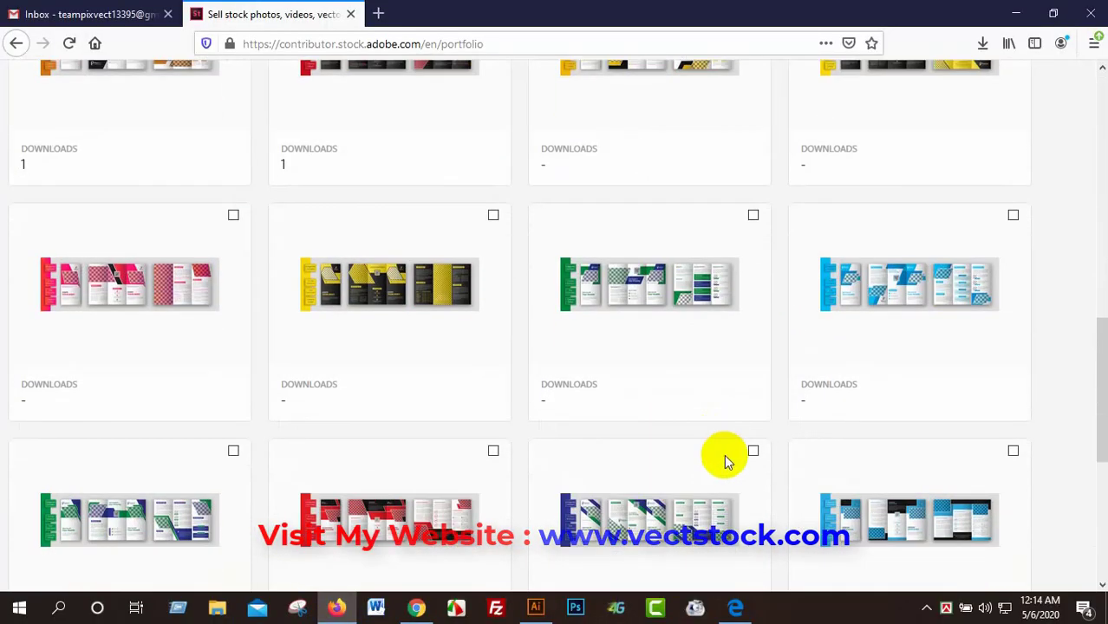
scroll(726, 461, "up", 5)
scroll(451, 286, "up", 3)
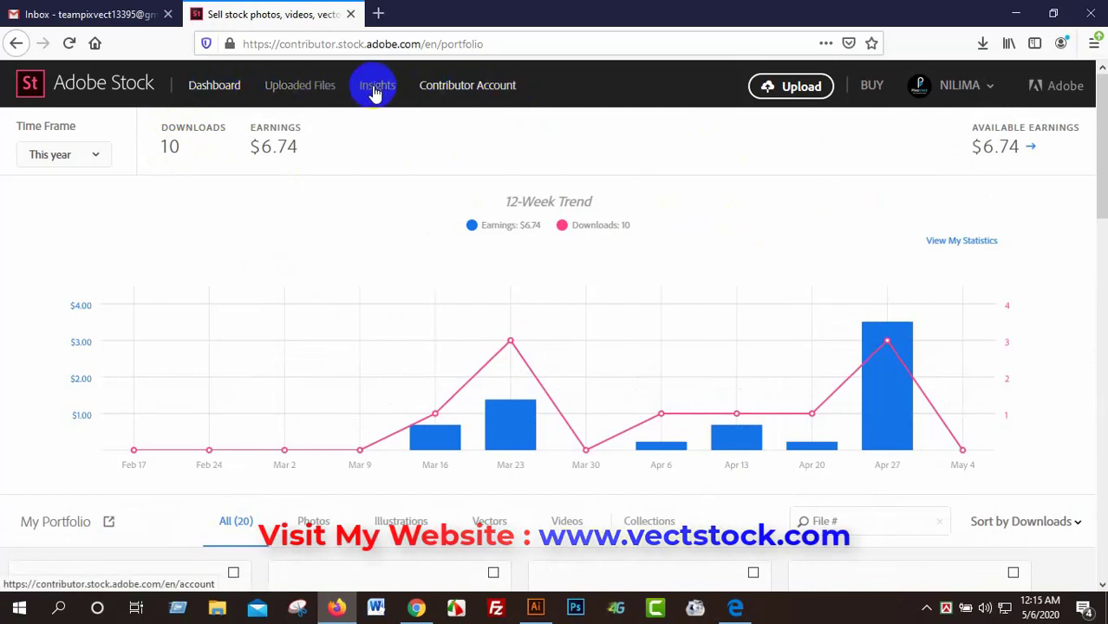
Open the Contributor Account details and scroll down to the Tax Information section
left_click(467, 86)
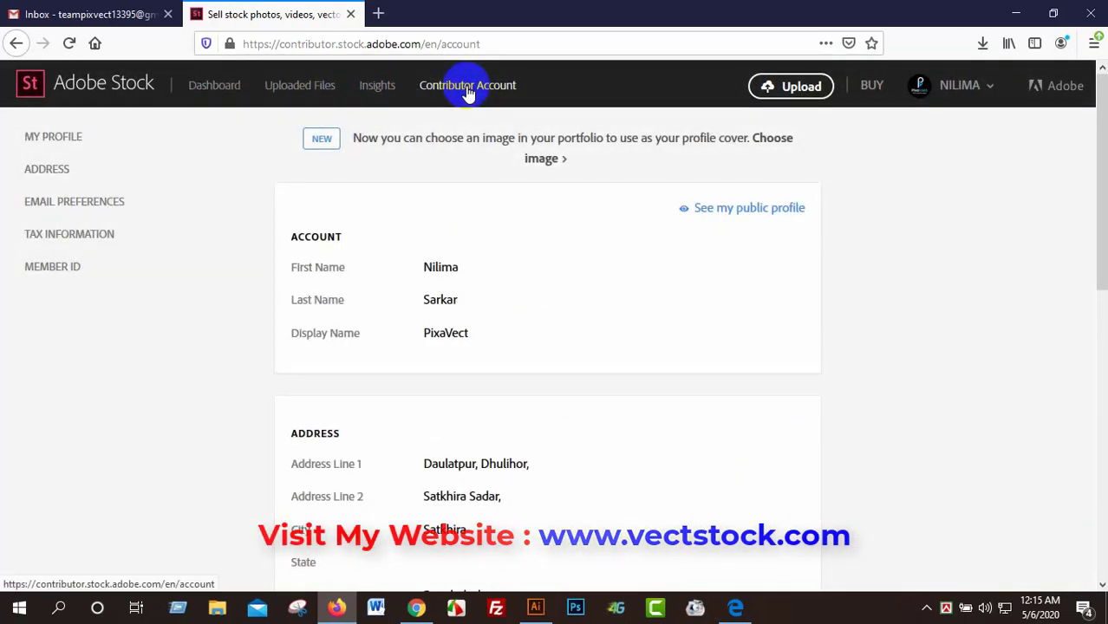
mouse_move(751, 459)
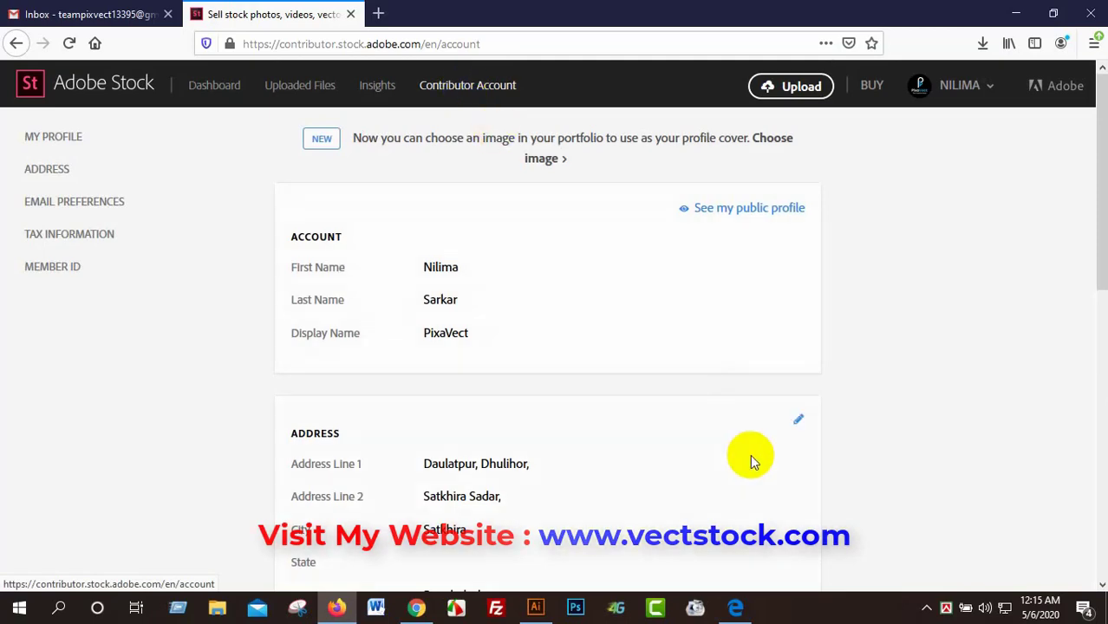
scroll(736, 420, "down", 5)
scroll(736, 420, "down", 3)
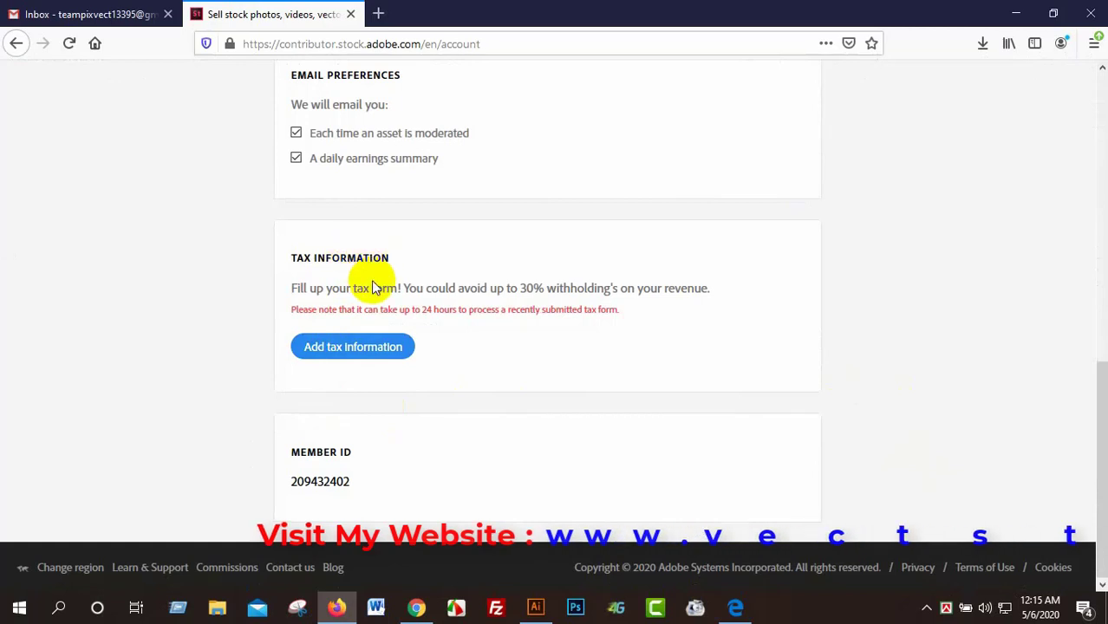
Start adding tax information and continue past the introductory notes to step 1
left_click(362, 348)
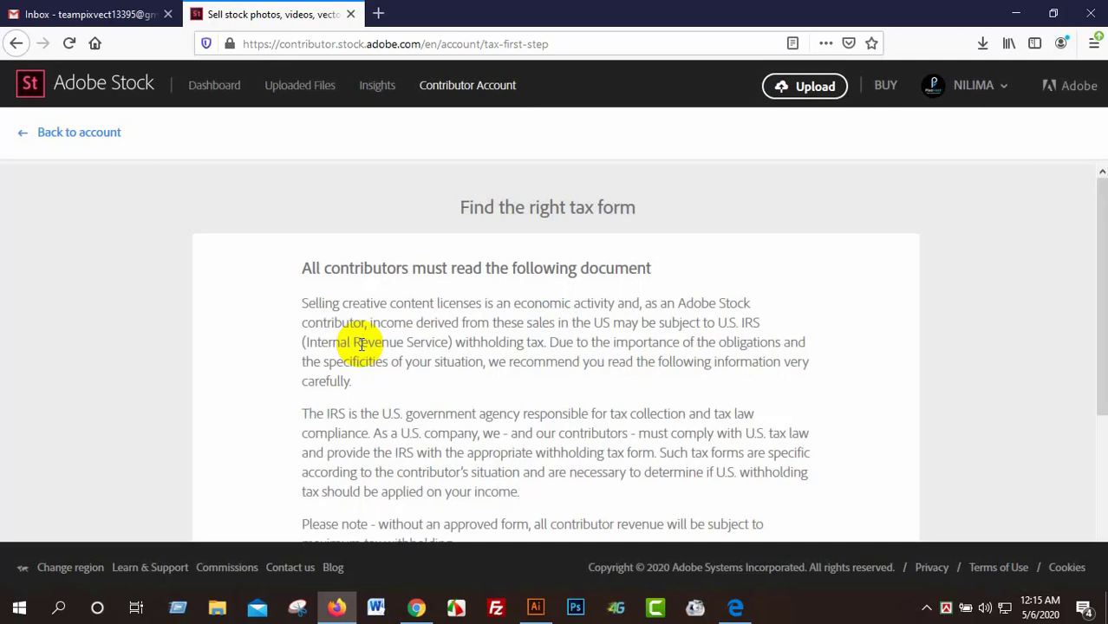
scroll(655, 363, "down", 5)
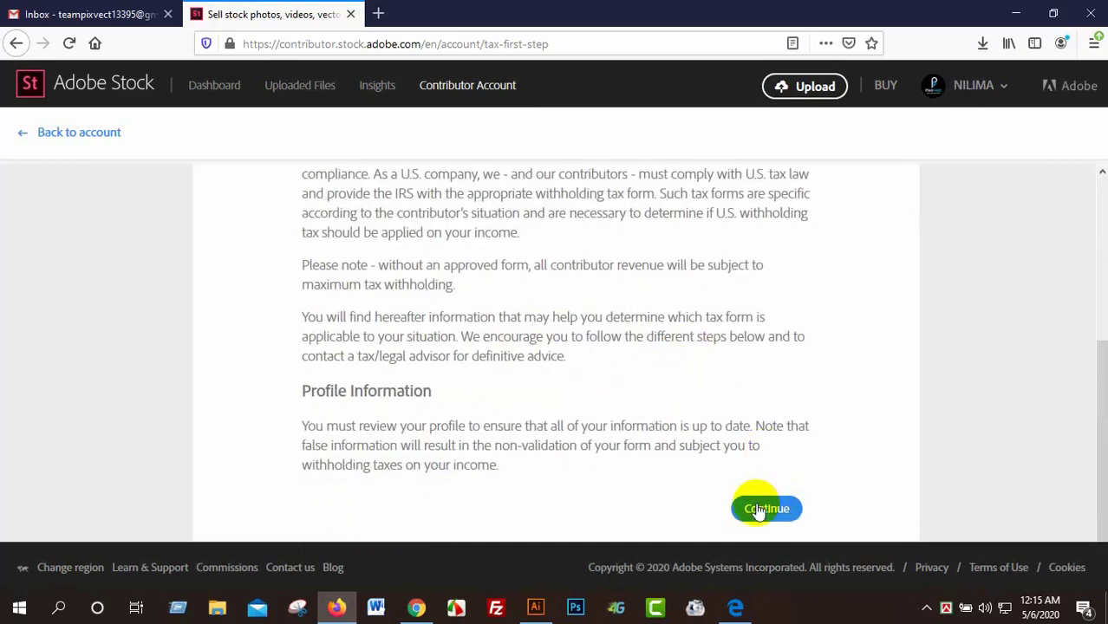
scroll(607, 325, "up", 5)
scroll(608, 329, "down", 5)
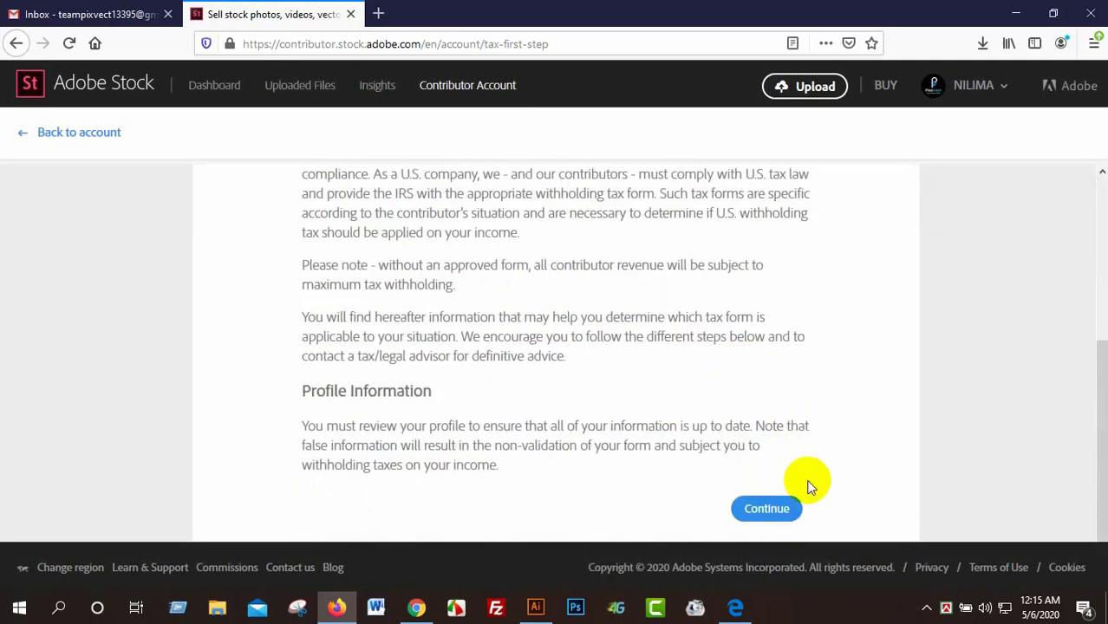
left_click(771, 508)
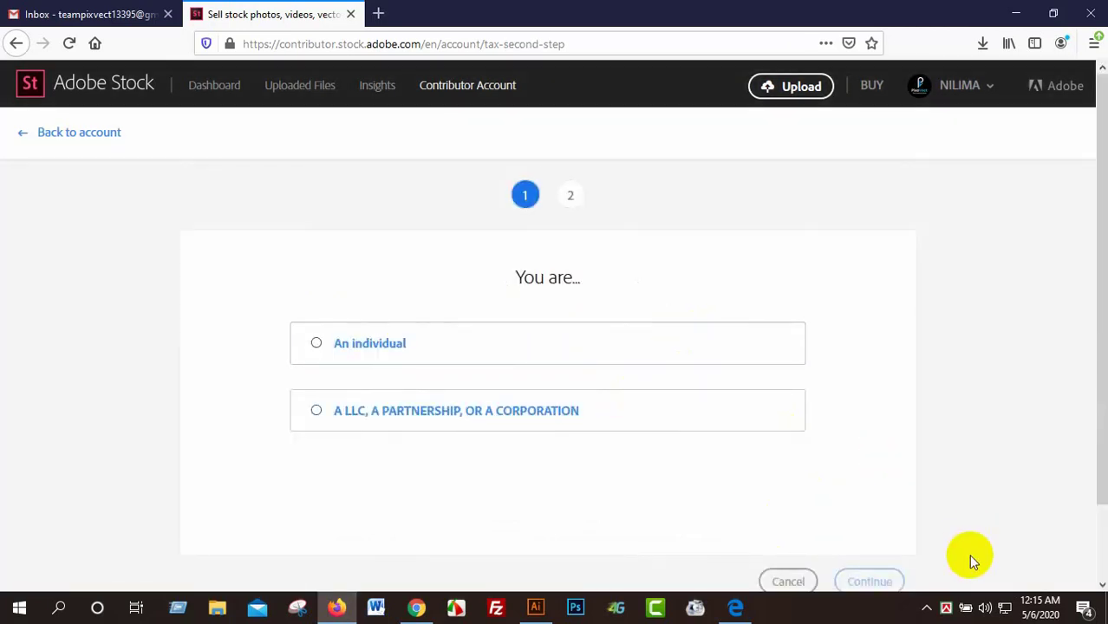
Declare yourself an individual and open the W-8 BEN form for tax treaty residents
left_click(929, 609)
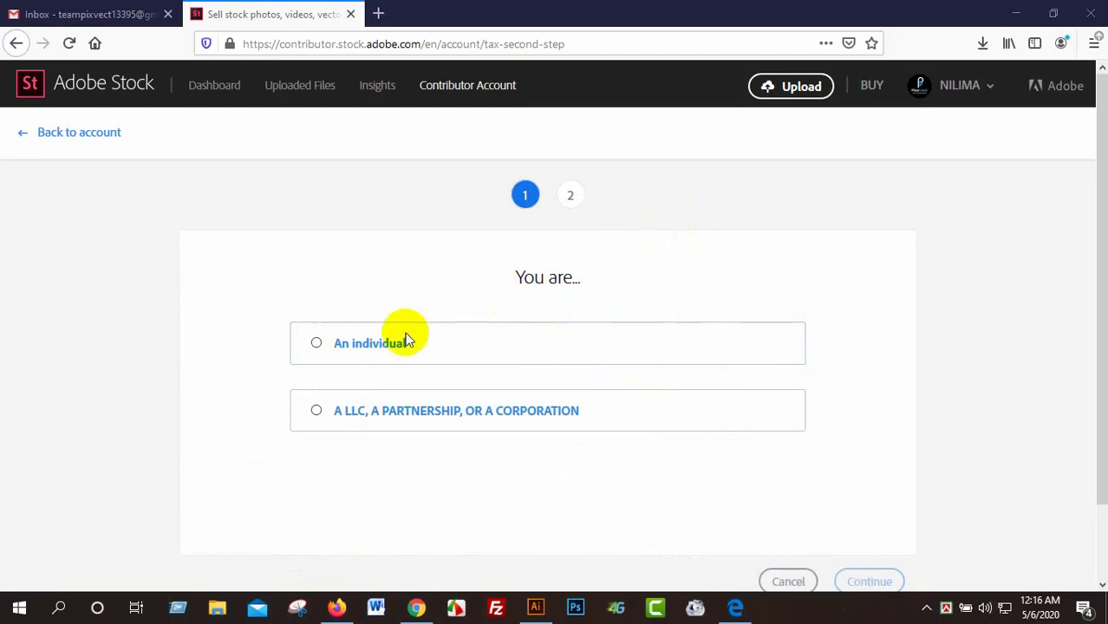
left_click(316, 346)
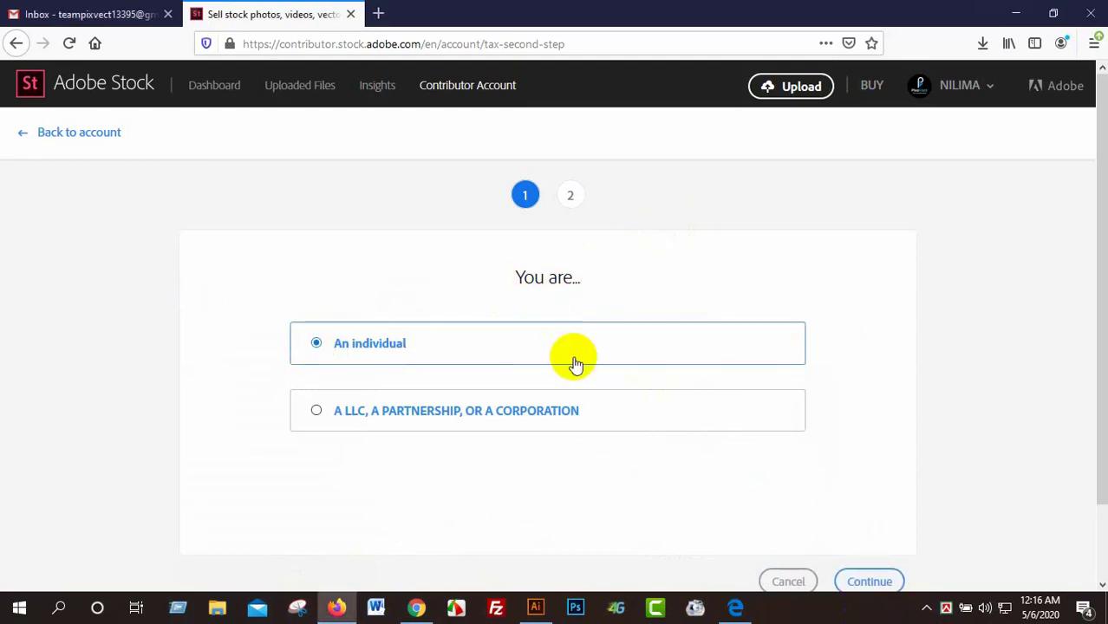
scroll(575, 357, "down", 2)
left_click(869, 501)
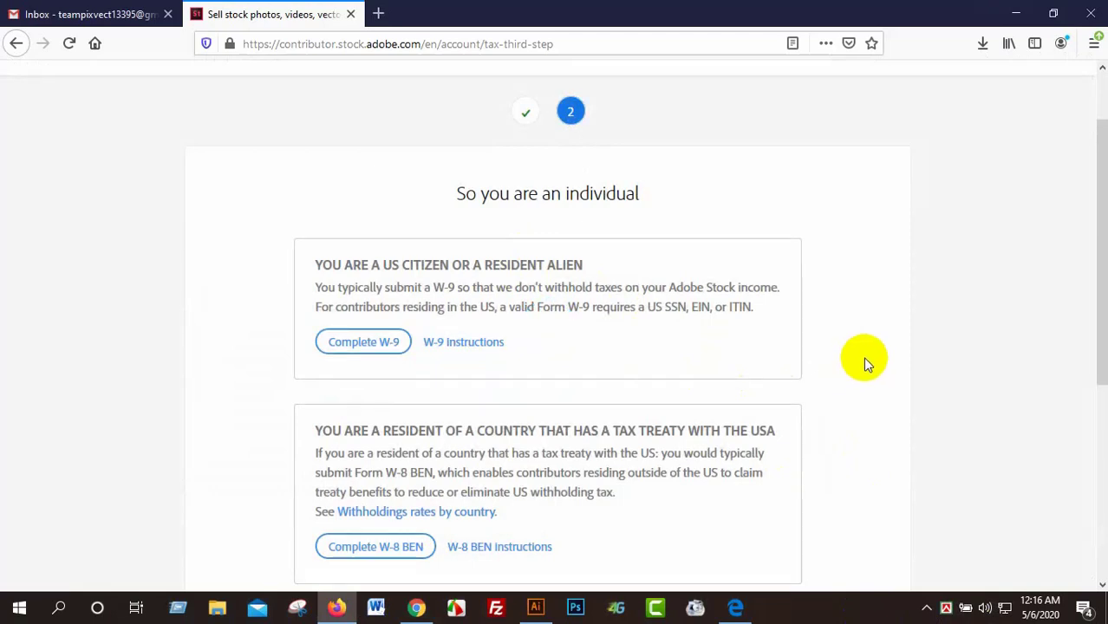
scroll(801, 373, "down", 5)
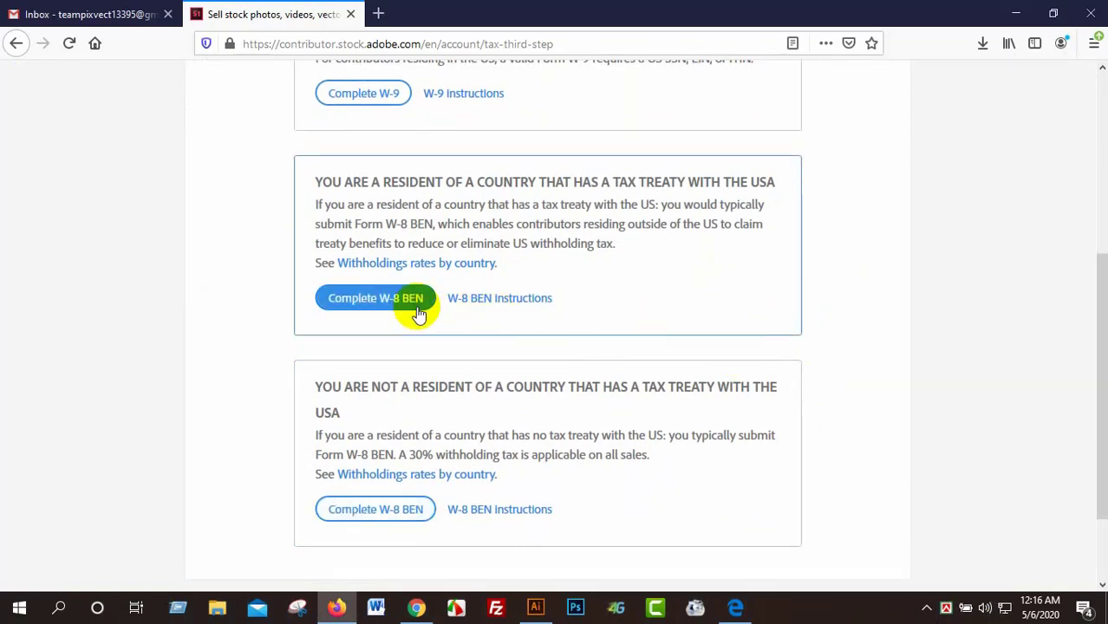
left_click(395, 304)
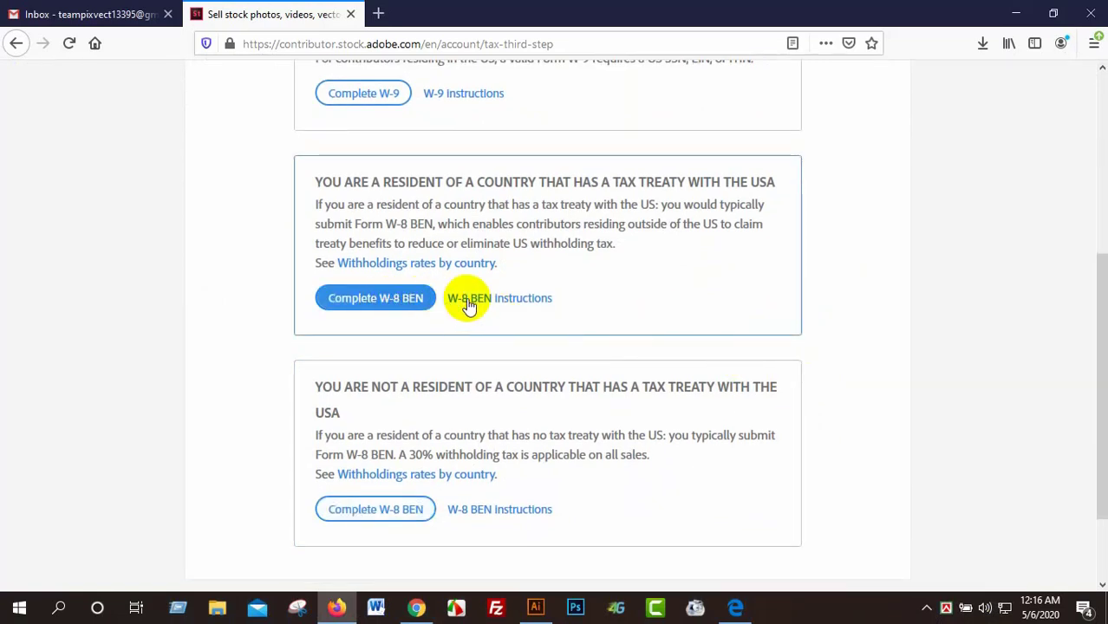
left_click(371, 300)
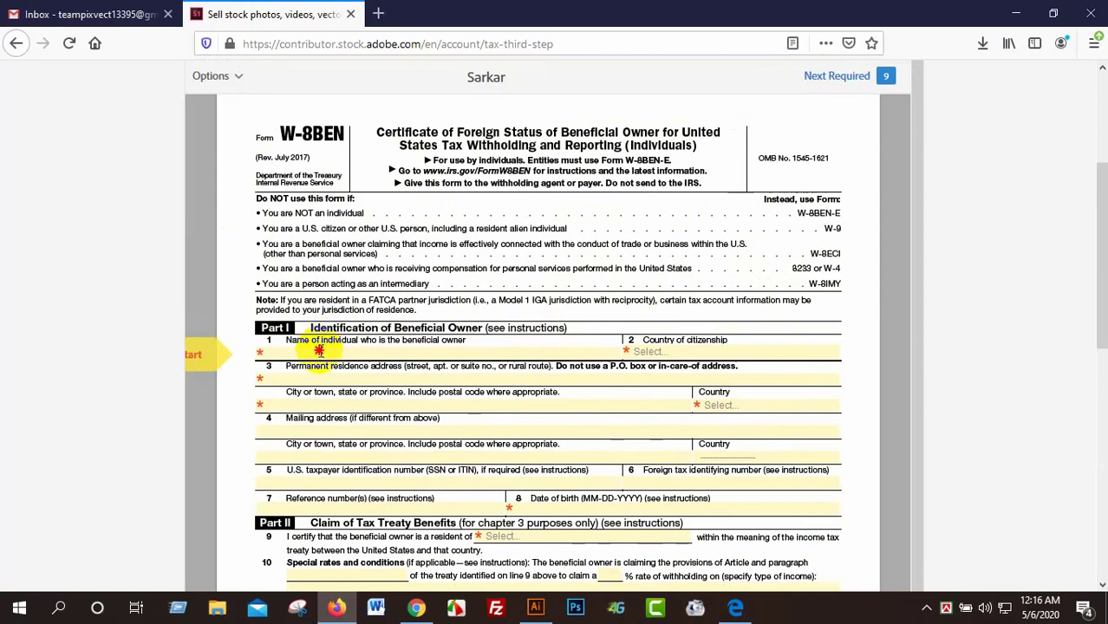
Fill the beneficial owner's name from a saved browser suggestion
left_click(350, 351)
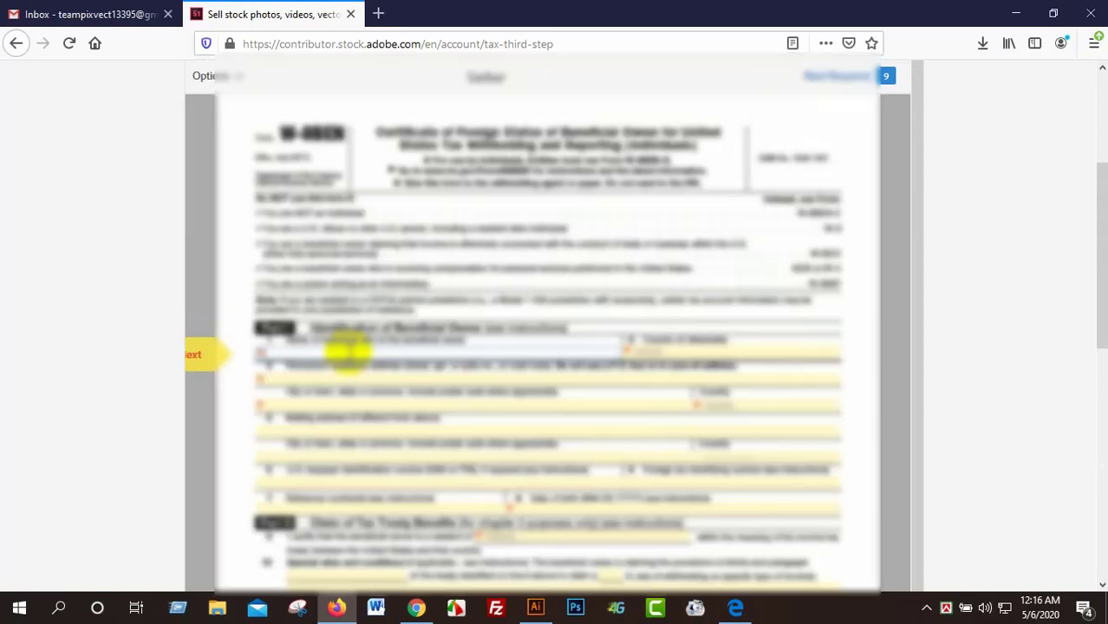
left_click(349, 351)
key("BackSpace")
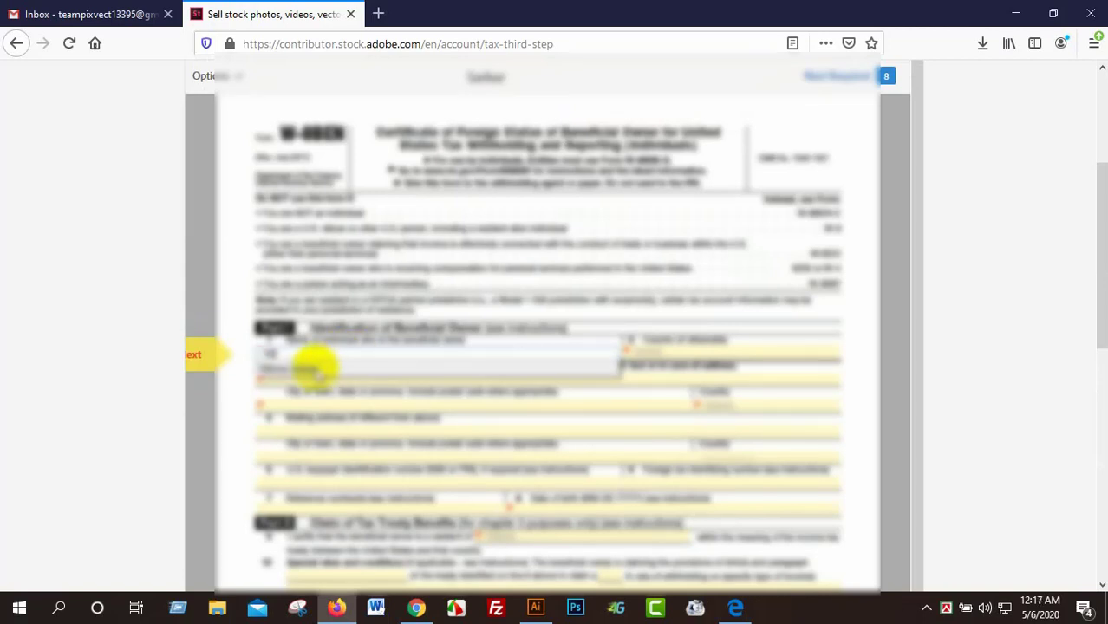
left_click(310, 362)
Select the owner's country of citizenship from the dropdown
left_click(708, 349)
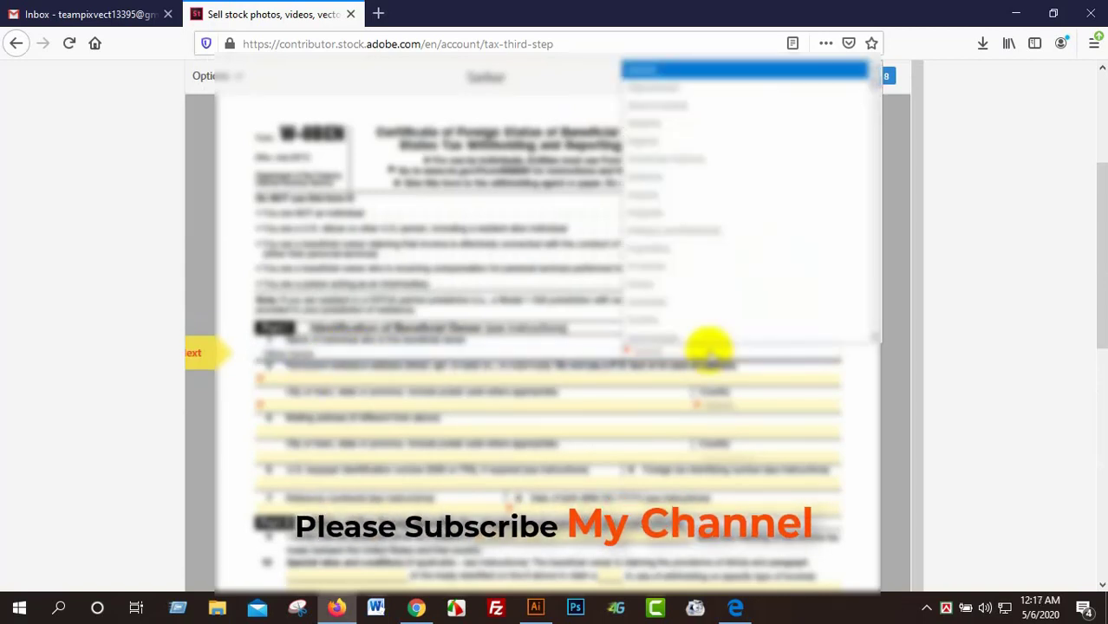
scroll(713, 295, "down", 2)
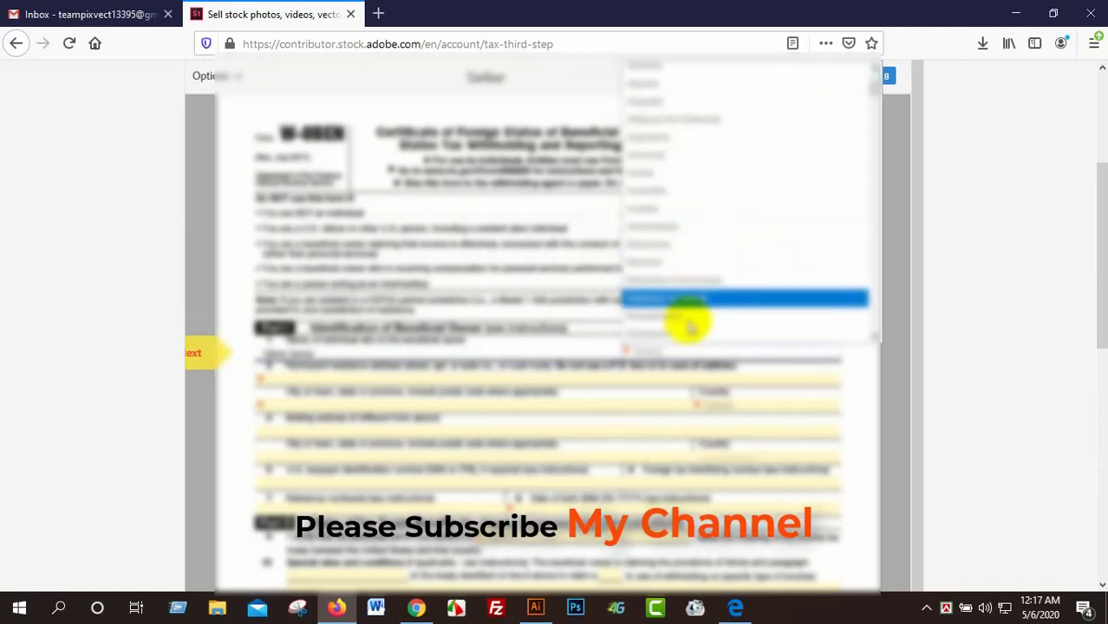
left_click(689, 315)
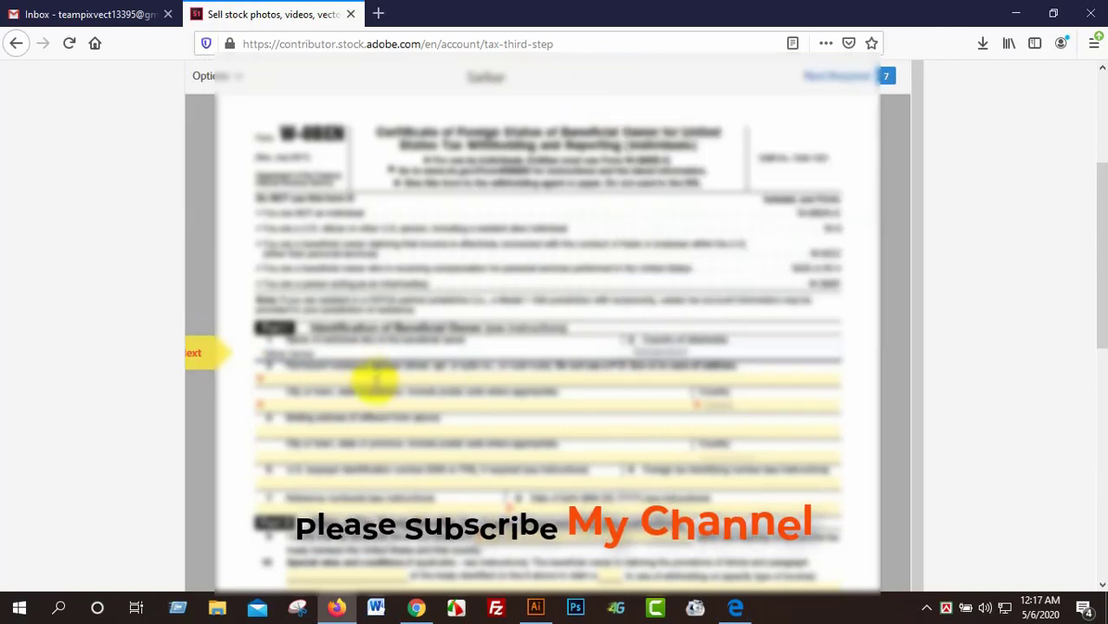
Enter the permanent residence street address, city and country
left_click(375, 375)
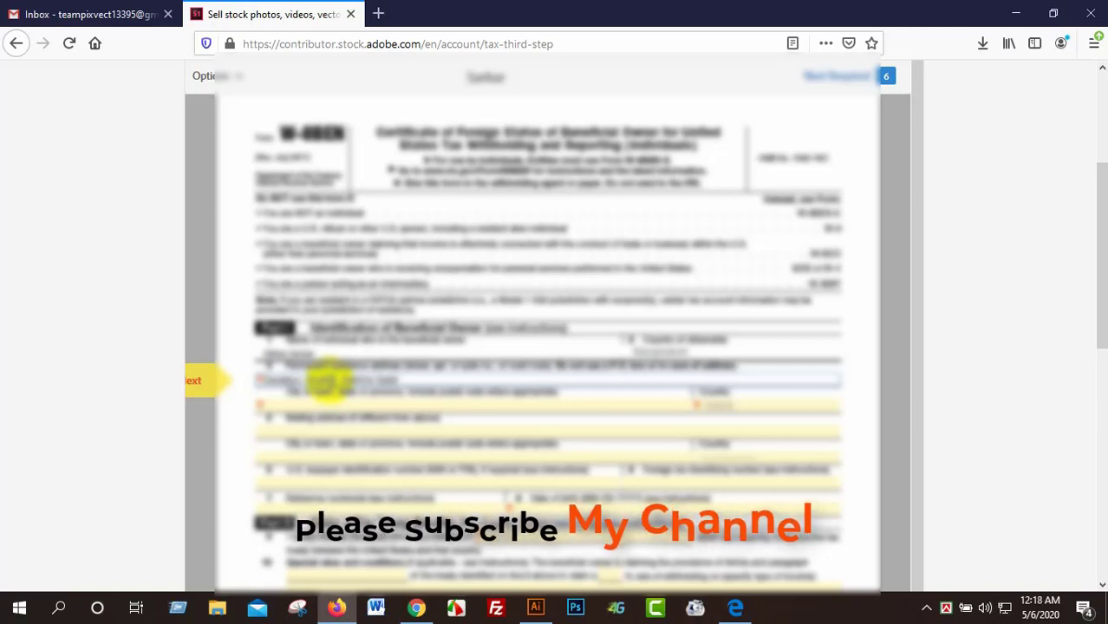
left_click(349, 404)
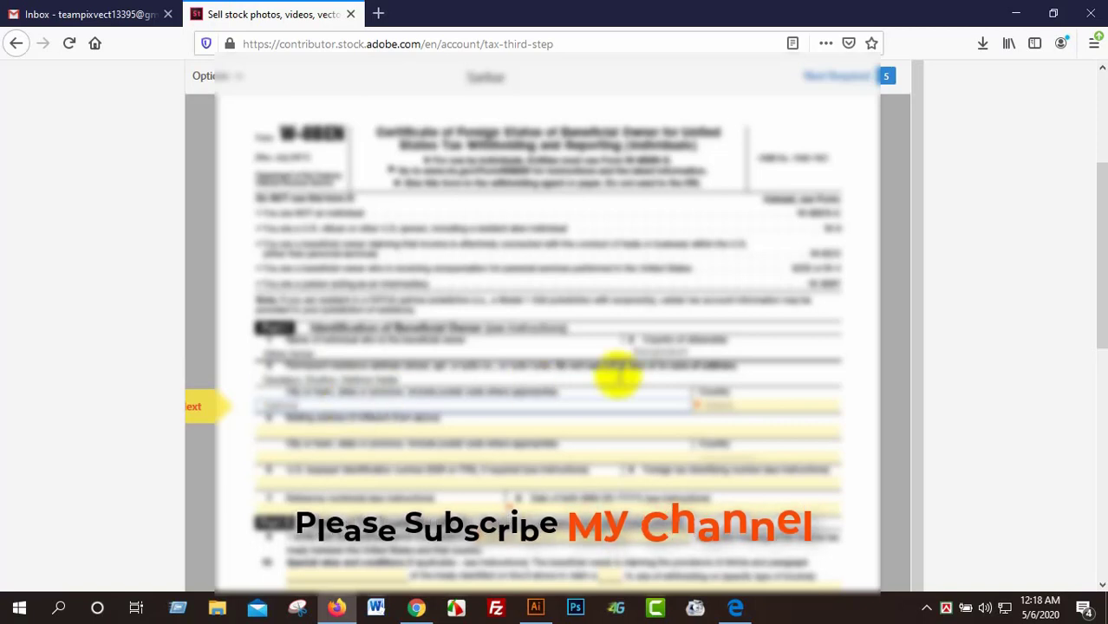
left_click(742, 408)
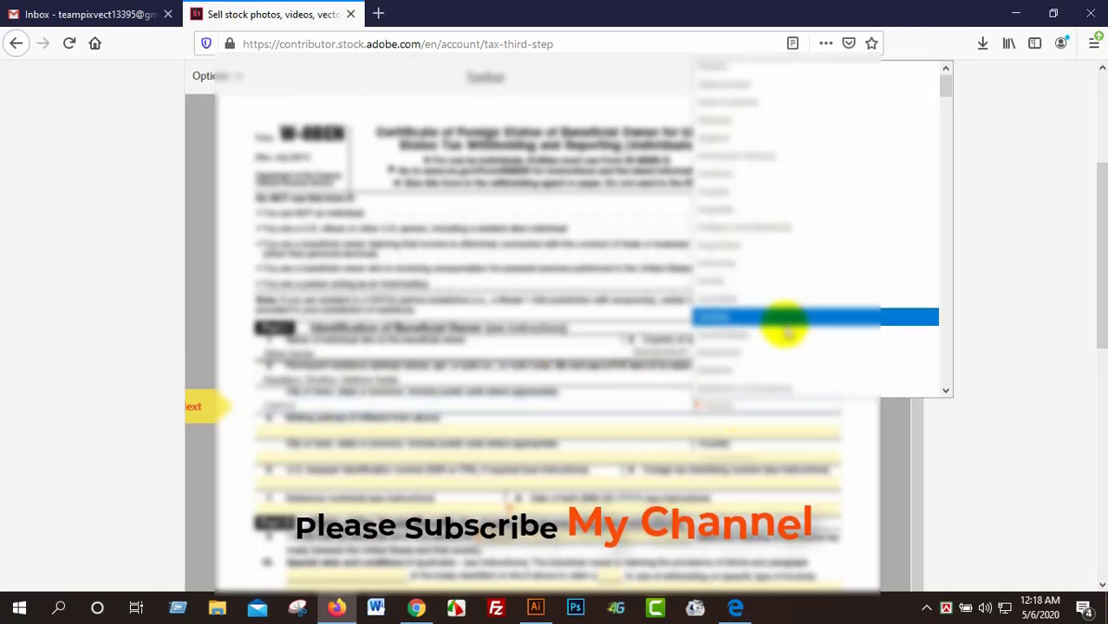
scroll(763, 278, "down", 2)
scroll(810, 286, "down", 2)
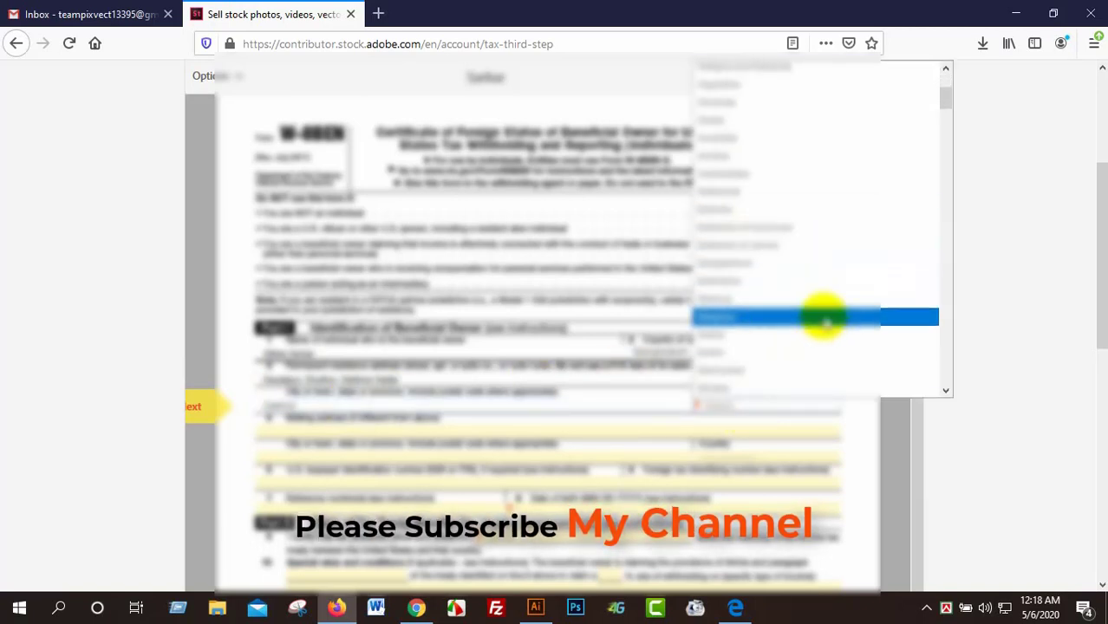
scroll(771, 360, "down", 1)
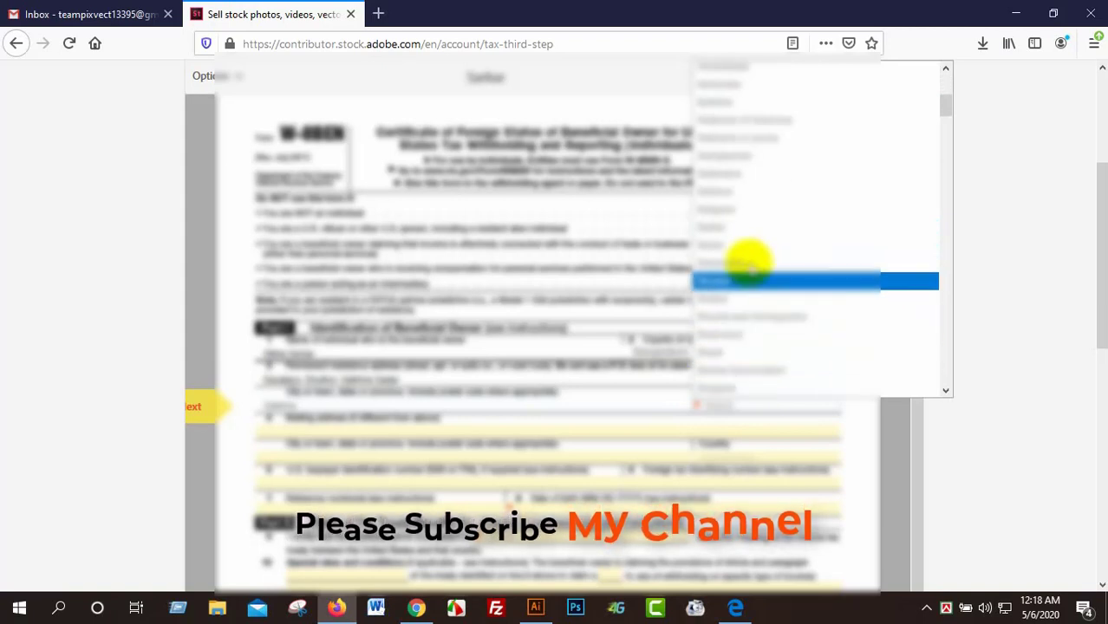
left_click(751, 149)
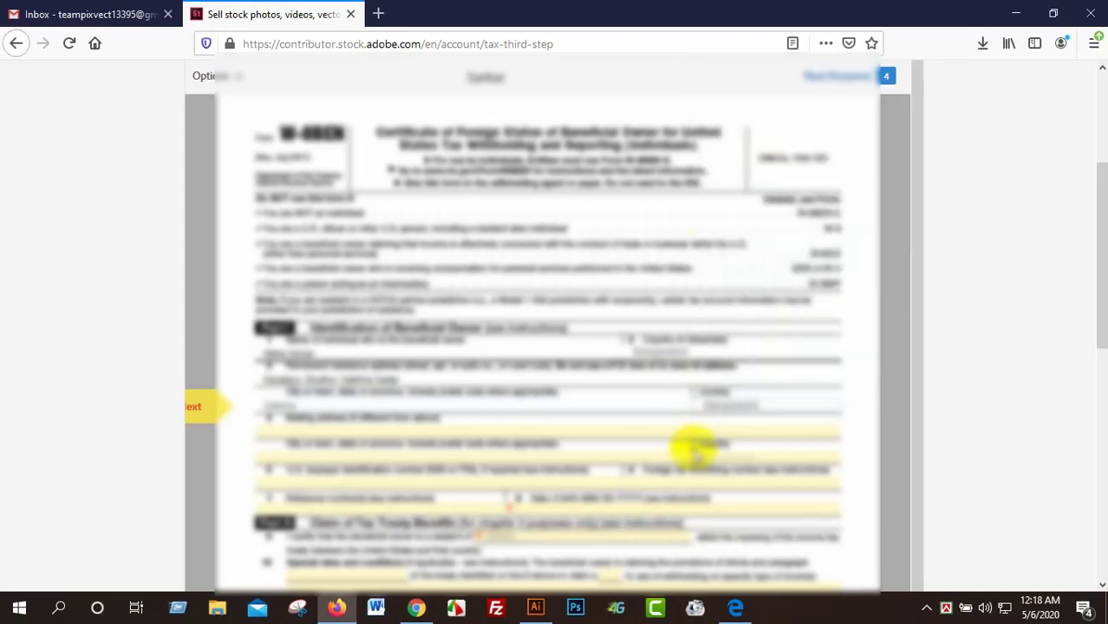
scroll(705, 445, "down", 3)
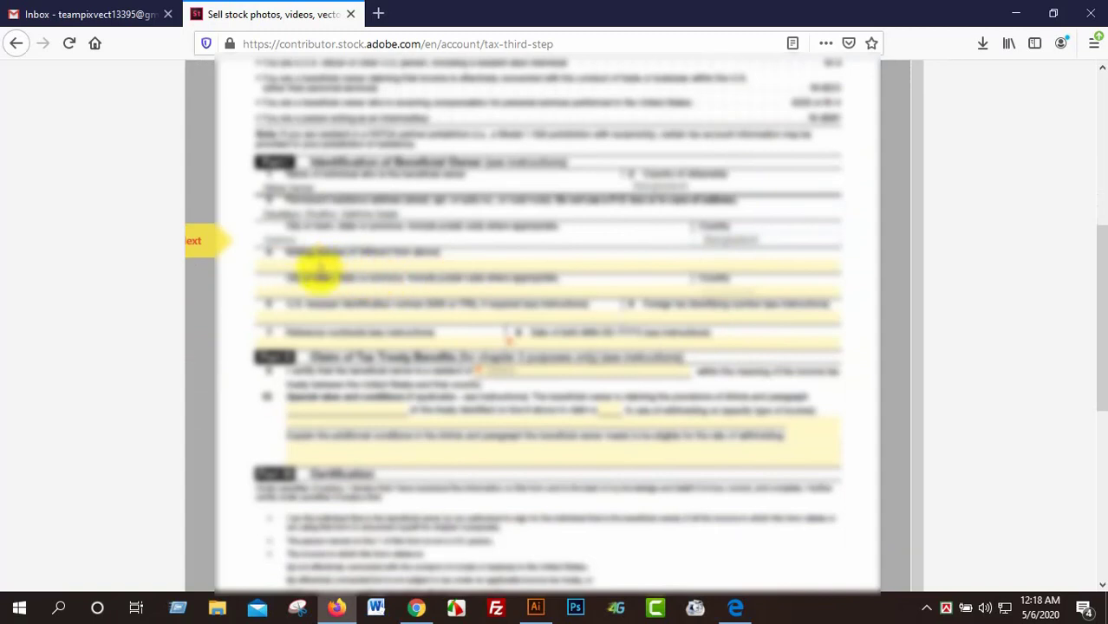
Copy the permanent street address and city into the mailing address fields
left_click_drag(399, 212, 260, 211)
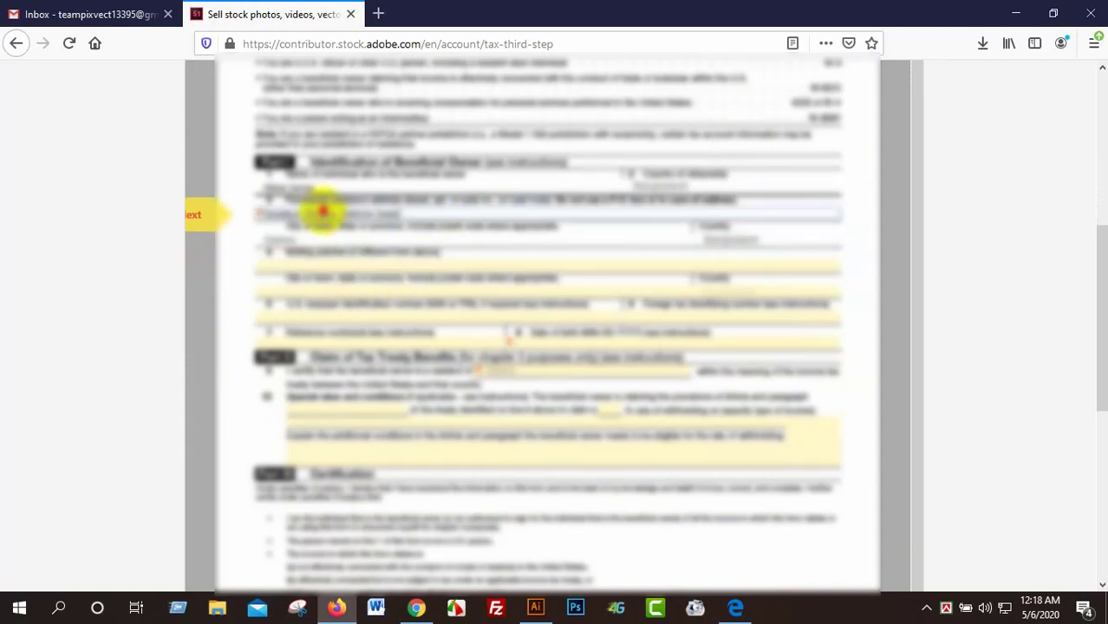
left_click(337, 260)
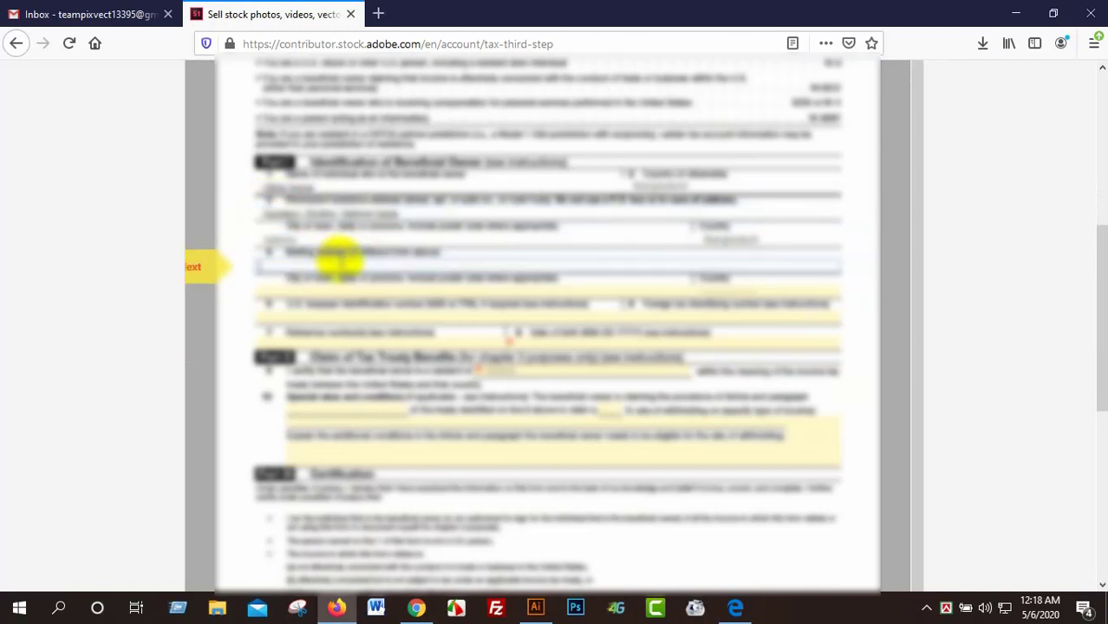
left_click(353, 279)
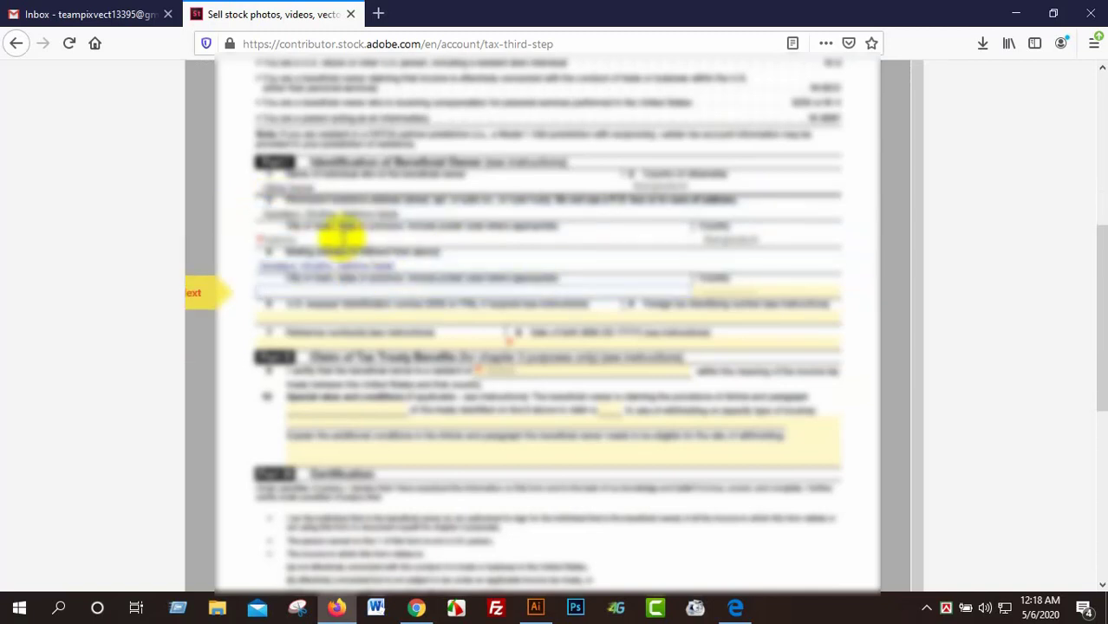
left_click(245, 243)
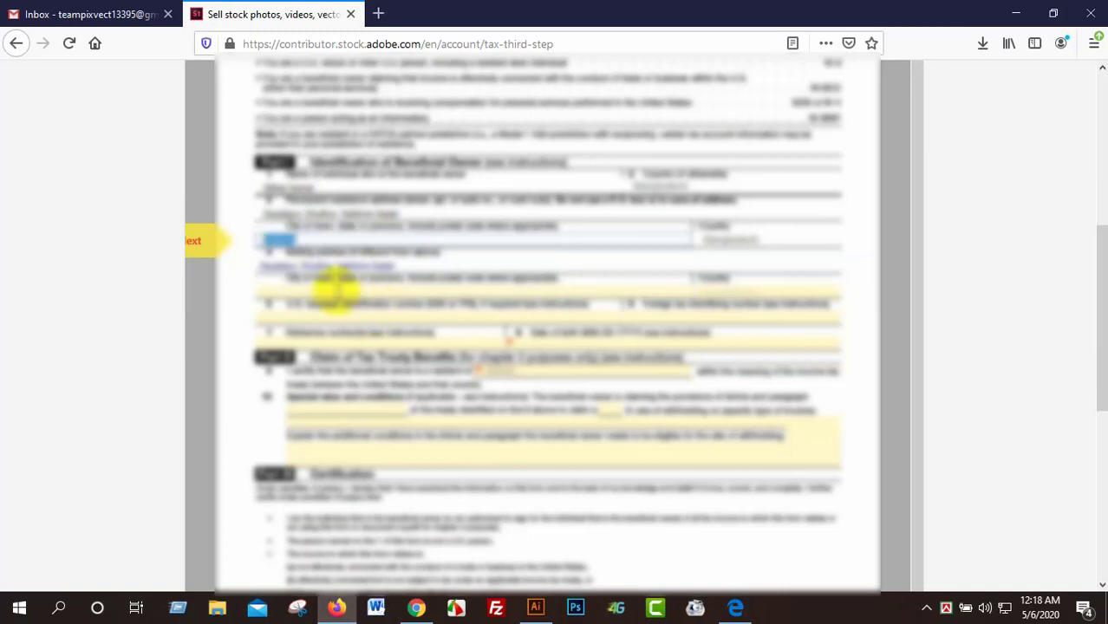
left_click(334, 290)
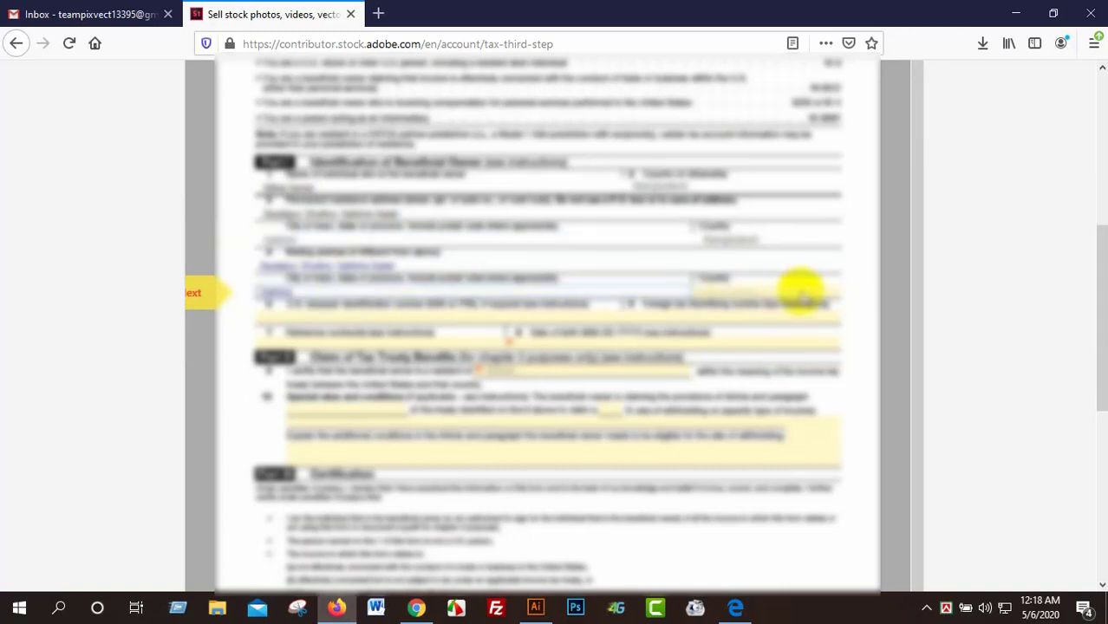
left_click(728, 288)
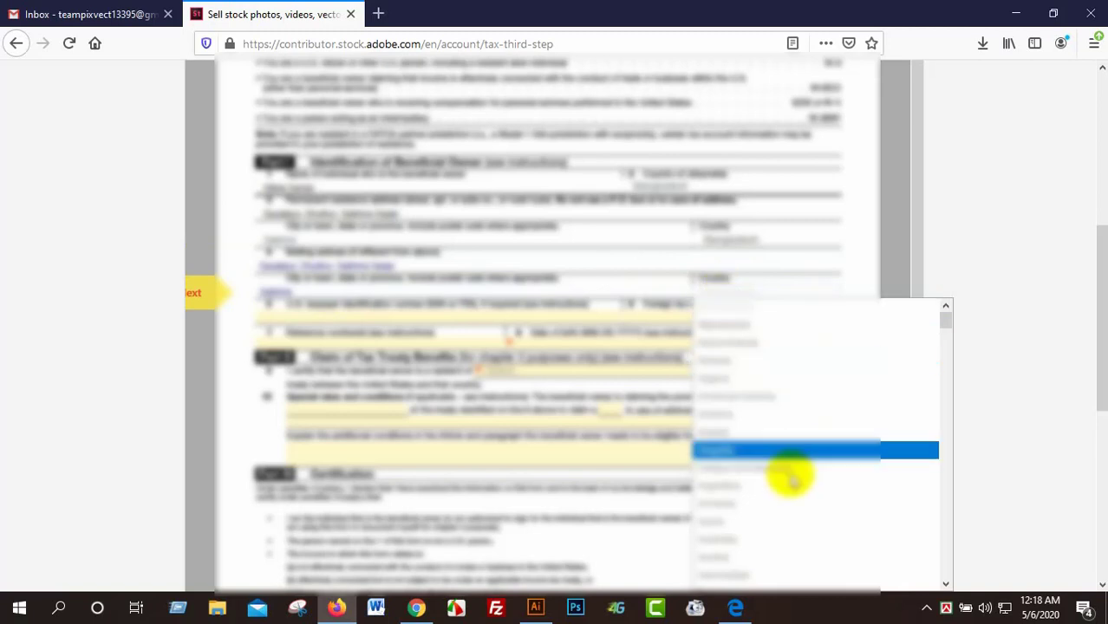
Pick the permanent residence country again as the mailing address country
left_click(737, 397)
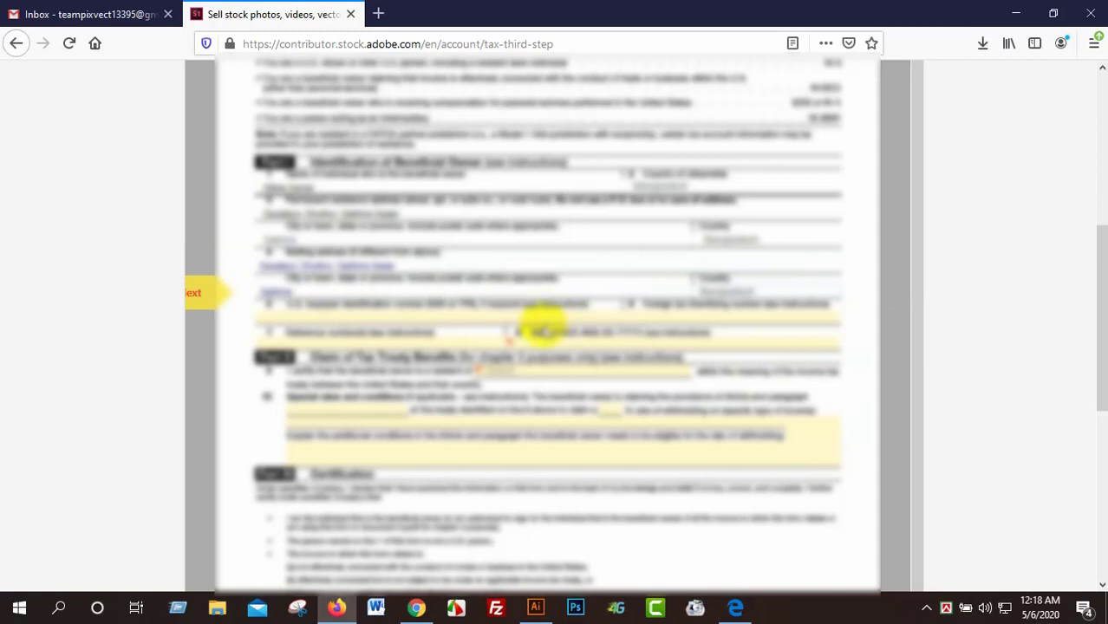
left_click(342, 318)
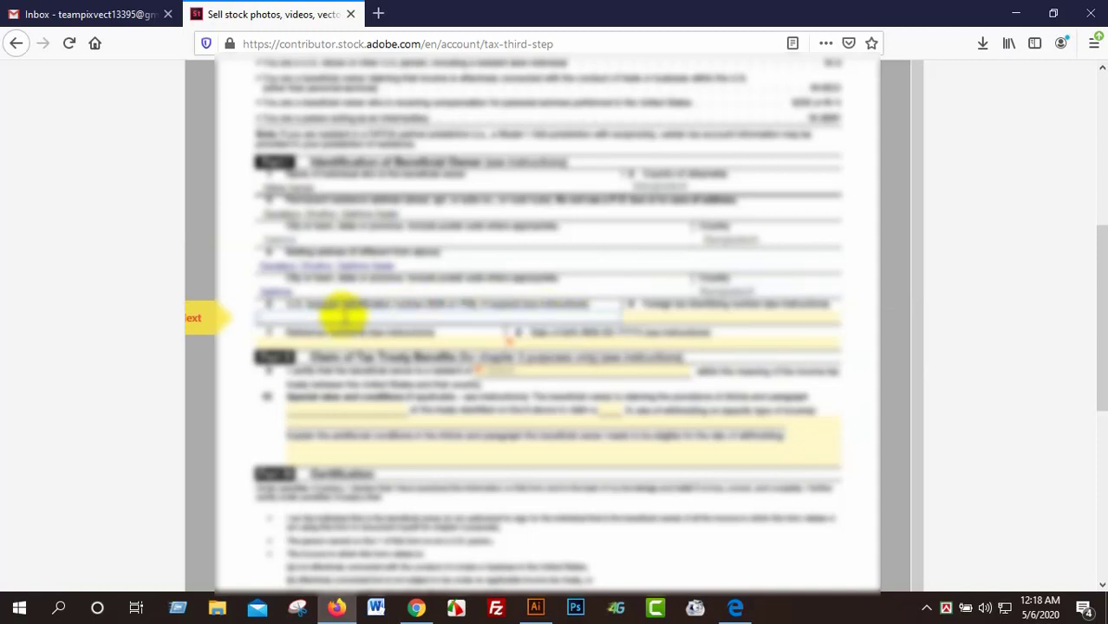
Copy the TIN number from the TIN certificate PDF in Edge, then return to Firefox
left_click(733, 606)
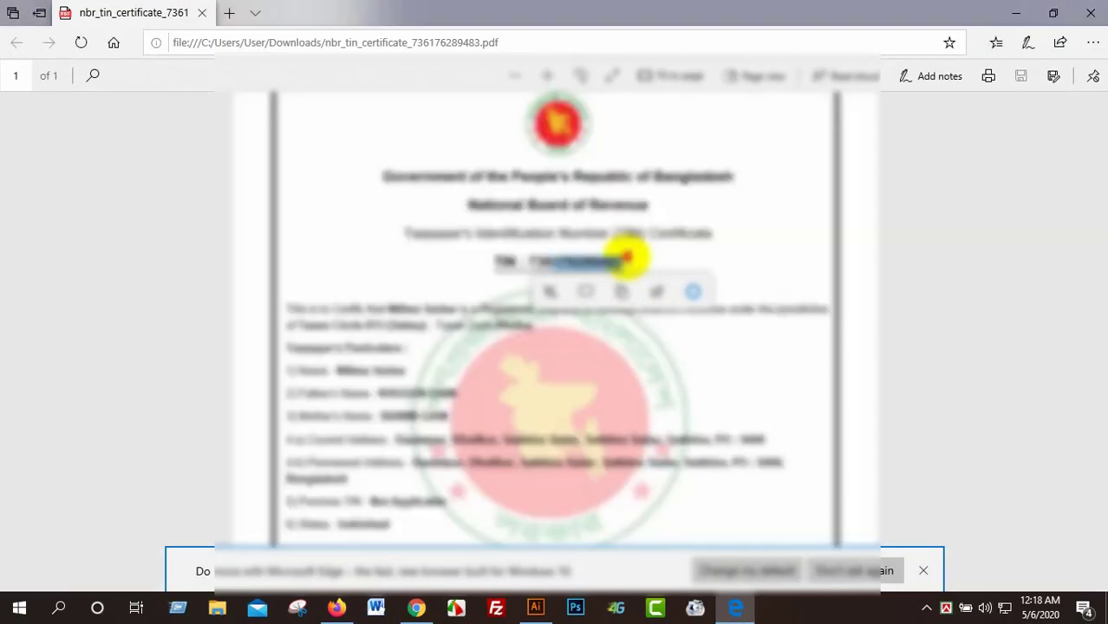
mouse_move(646, 254)
left_mouse_down()
mouse_move(553, 263)
mouse_move(634, 267)
mouse_move(527, 258)
mouse_move(631, 262)
left_mouse_up()
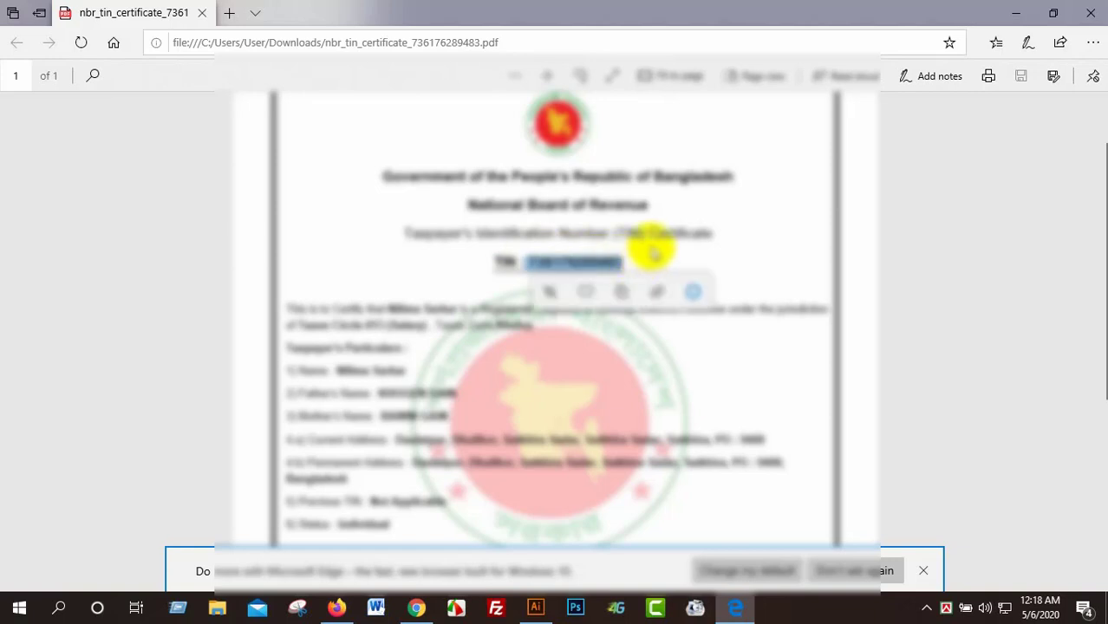
left_click(1000, 8)
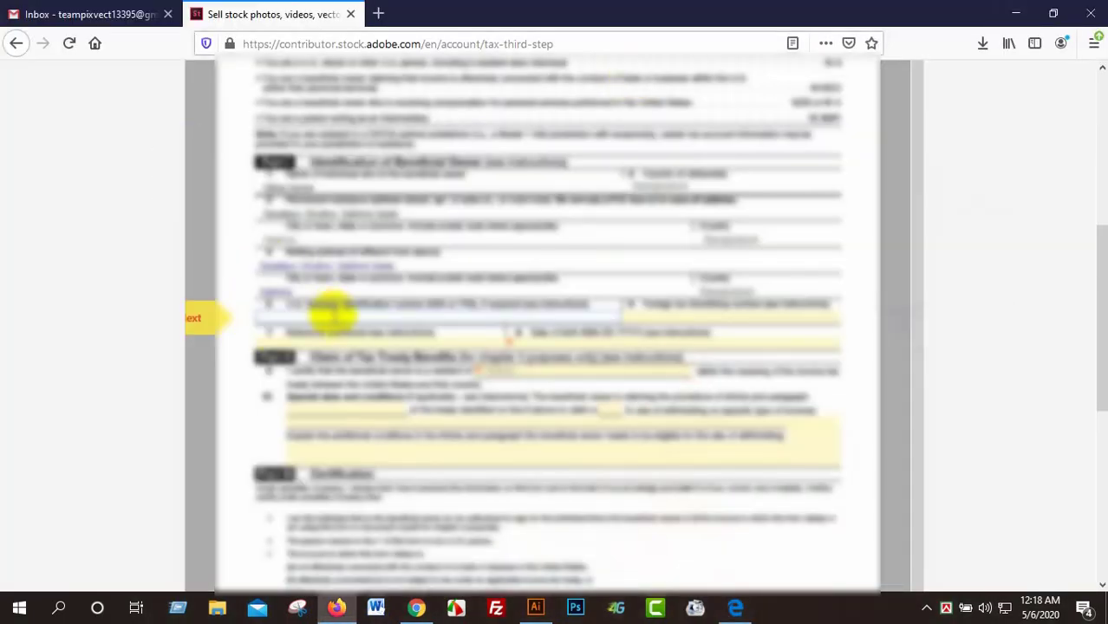
Paste the TIN into the taxpayer ID field and finish typing the date of birth
left_click(332, 317)
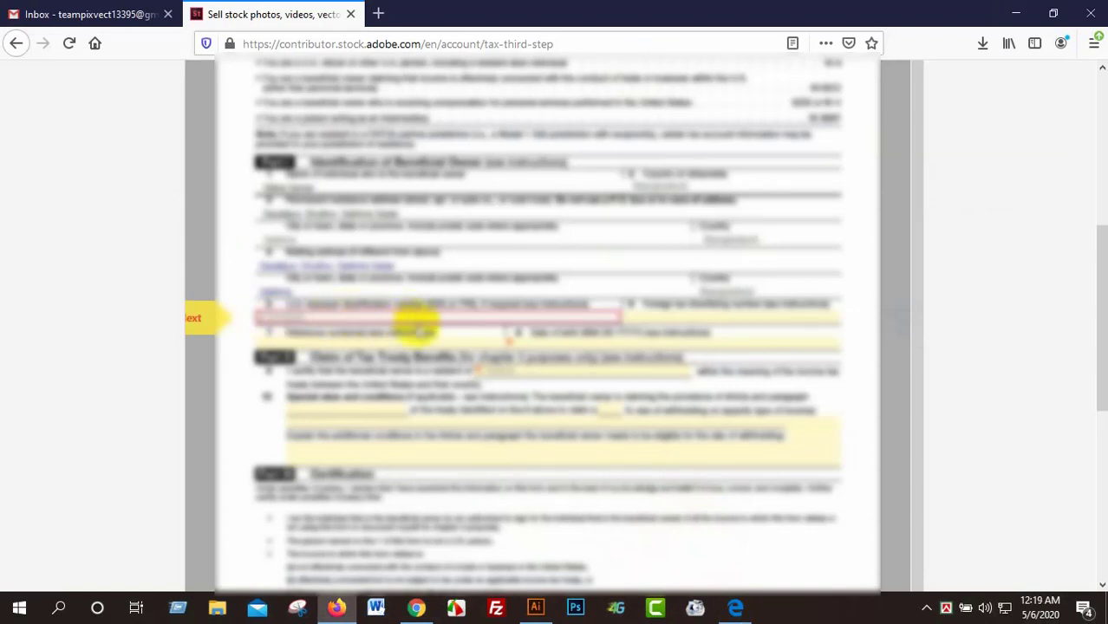
left_click(433, 318)
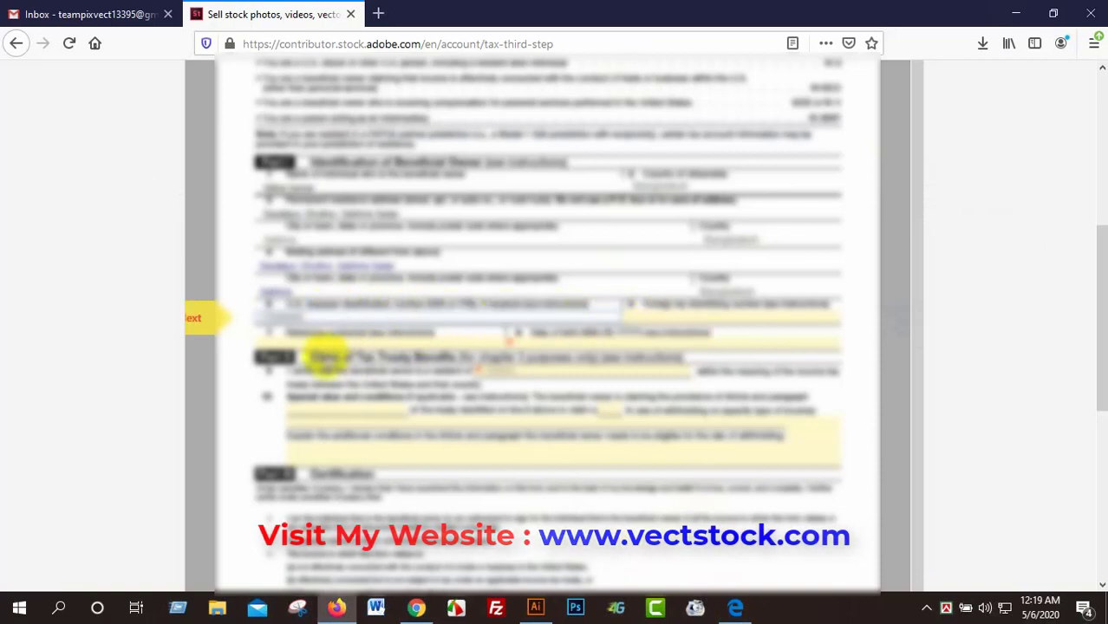
left_click(601, 336)
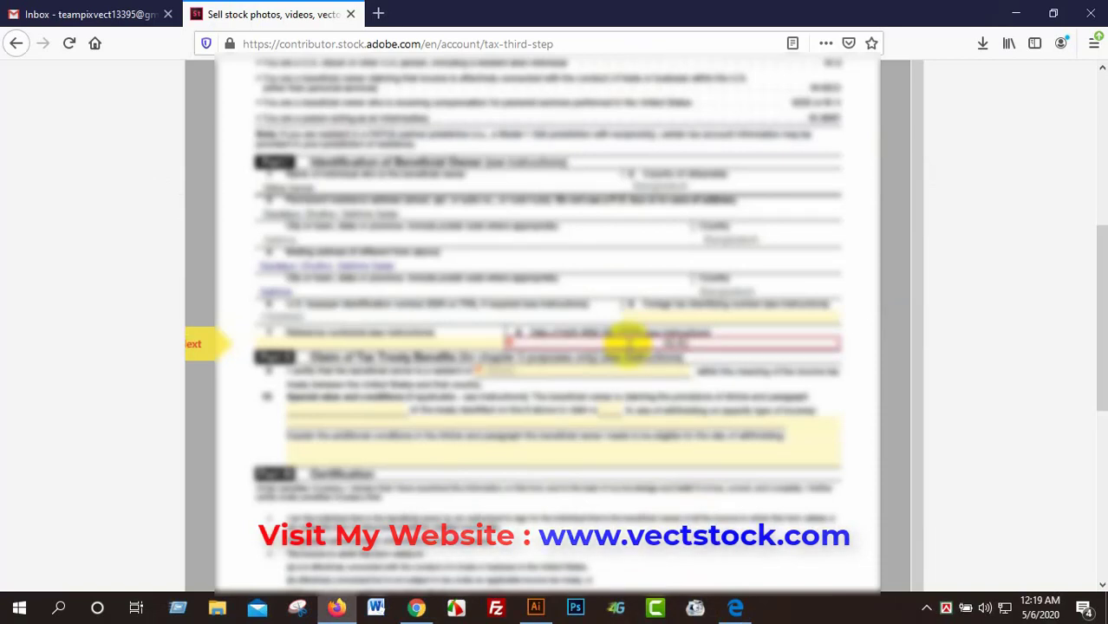
type("0")
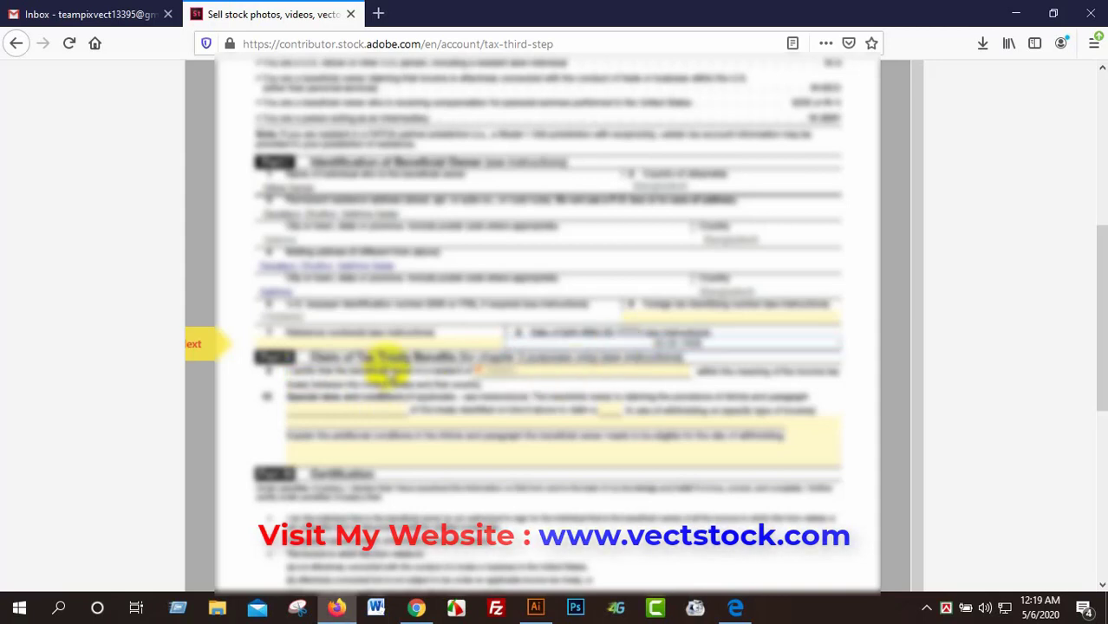
scroll(322, 286, "down", 3)
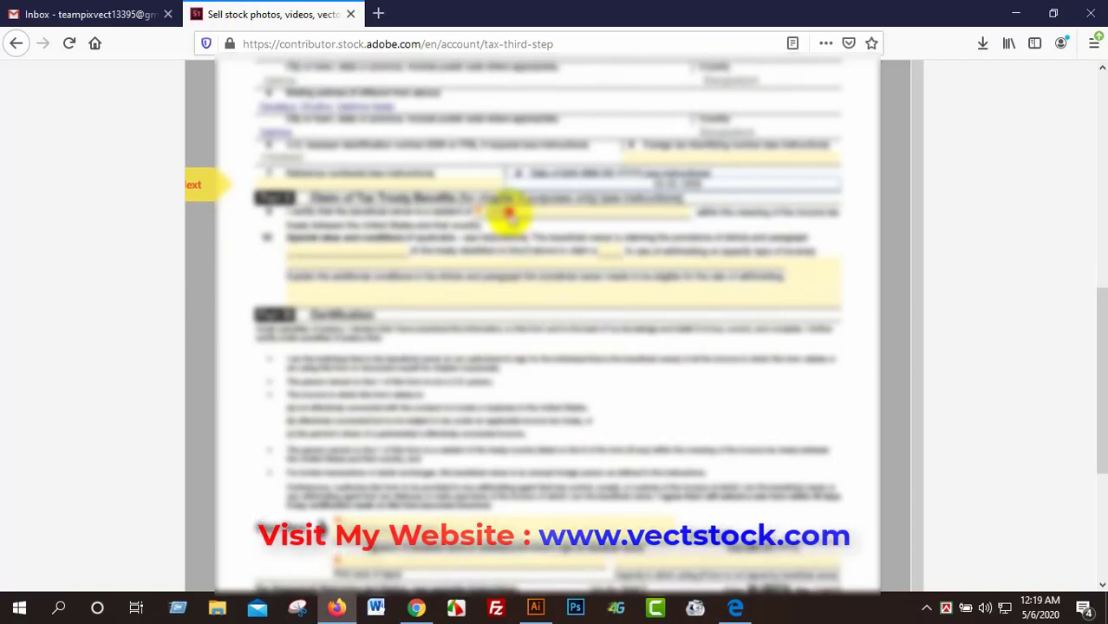
Choose the treaty country of residence, then open the signature entry on the Certification section's Sign Here line
left_click(510, 217)
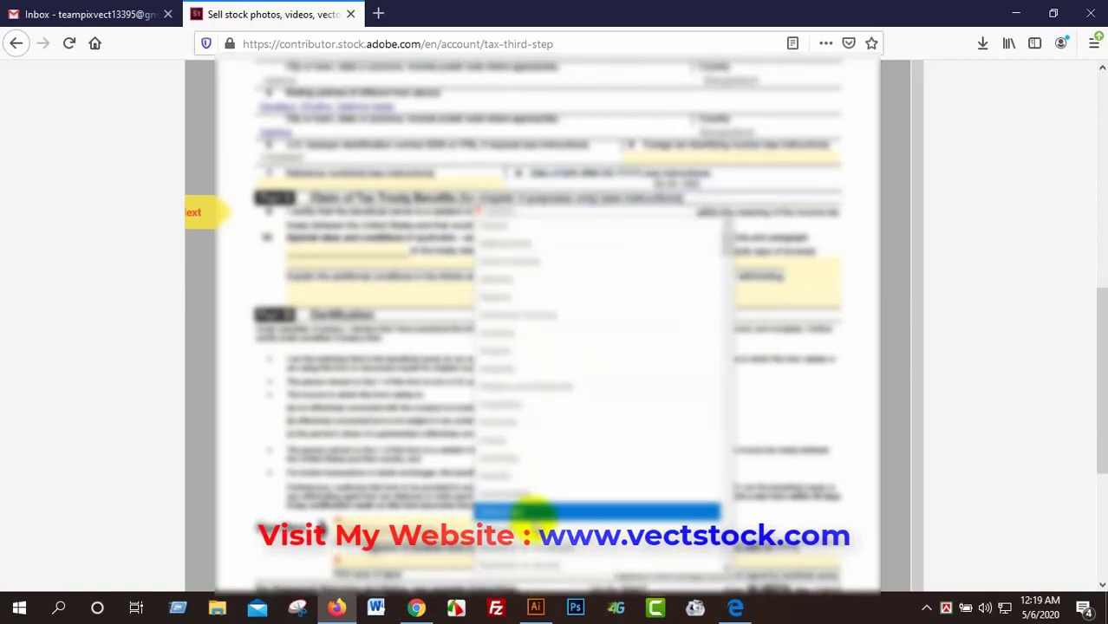
scroll(531, 512, "down", 1)
left_click(520, 530)
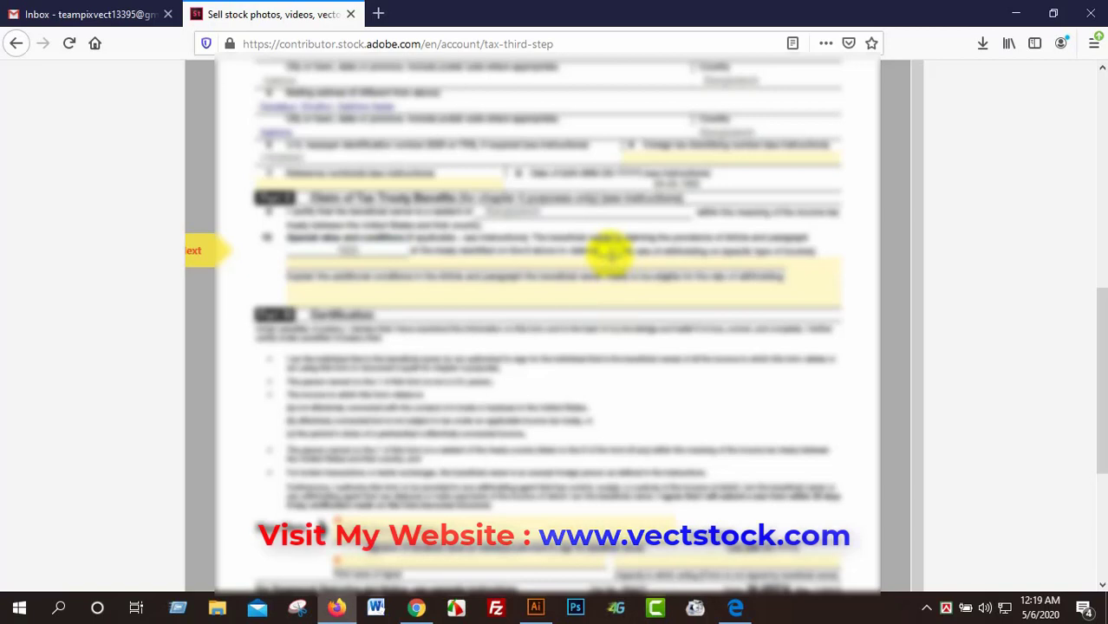
scroll(598, 421, "down", 4)
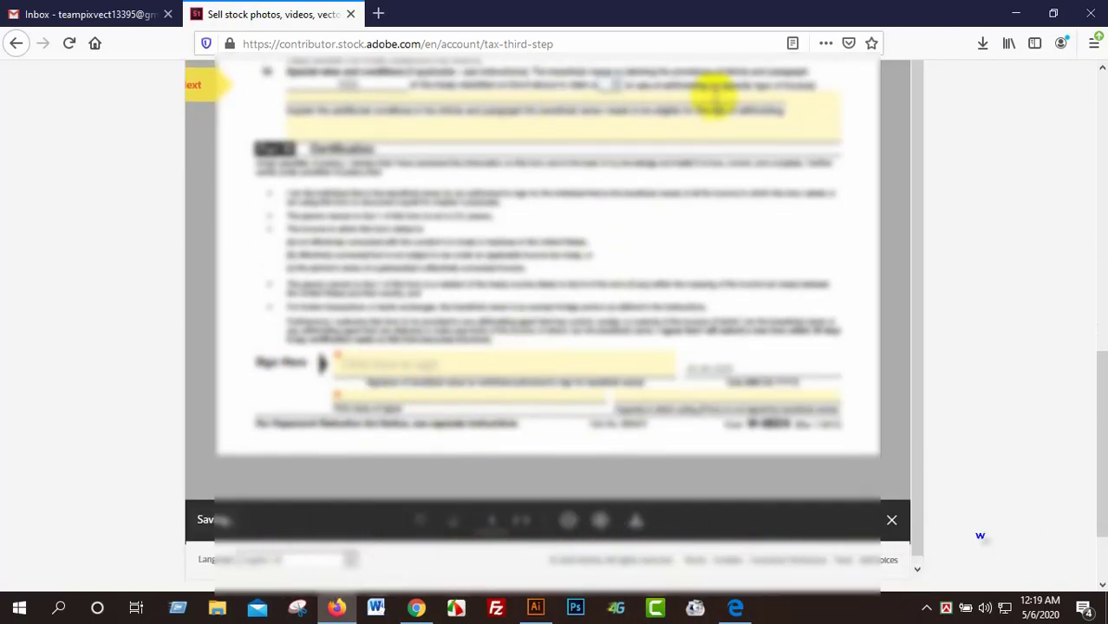
left_click(407, 365)
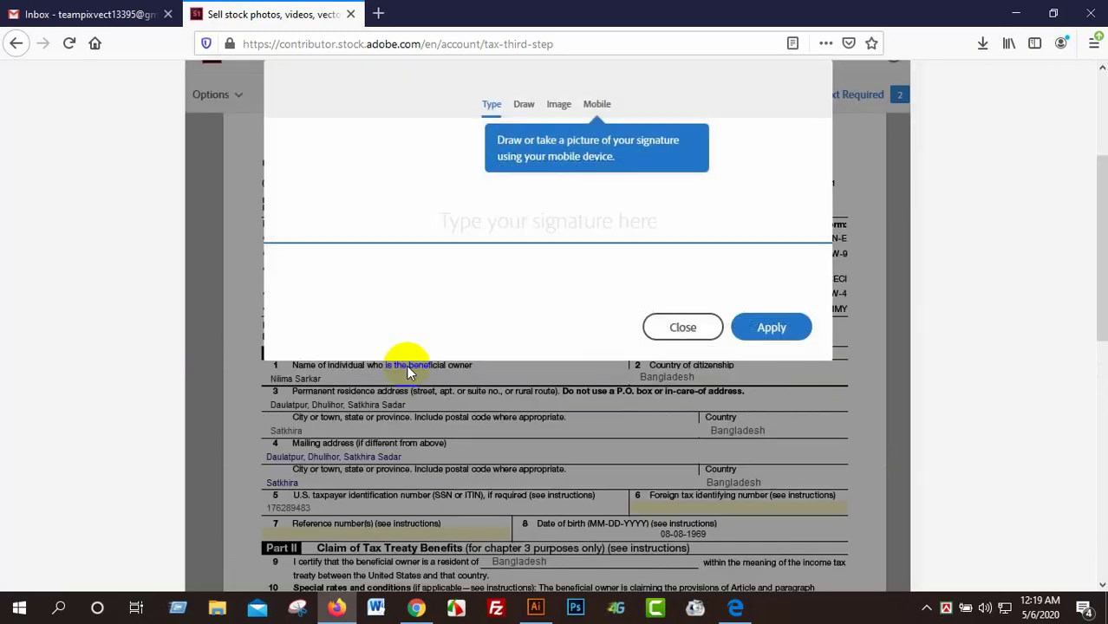
Type the beneficial owner's full name as the signature, remove the extra trailing letter, and apply it
left_click(514, 227)
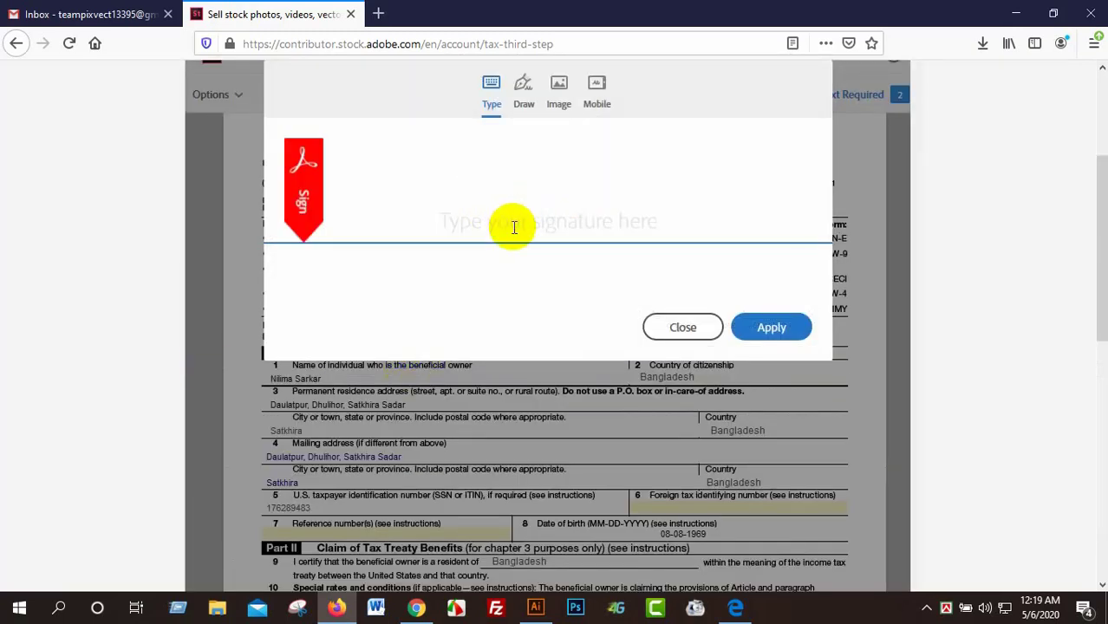
type("S")
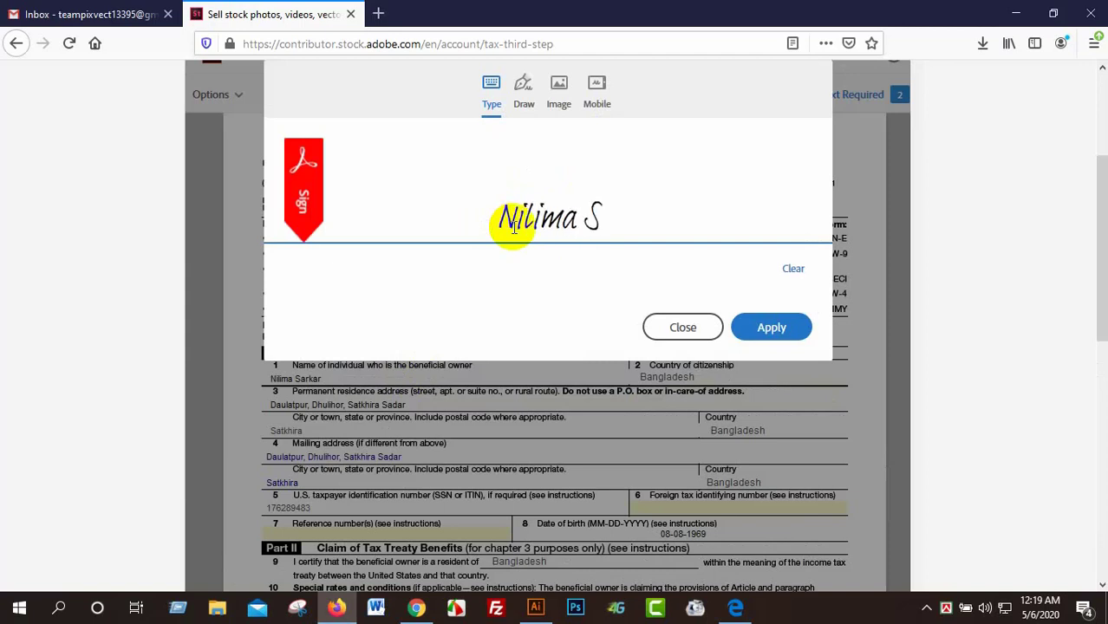
type("arkart")
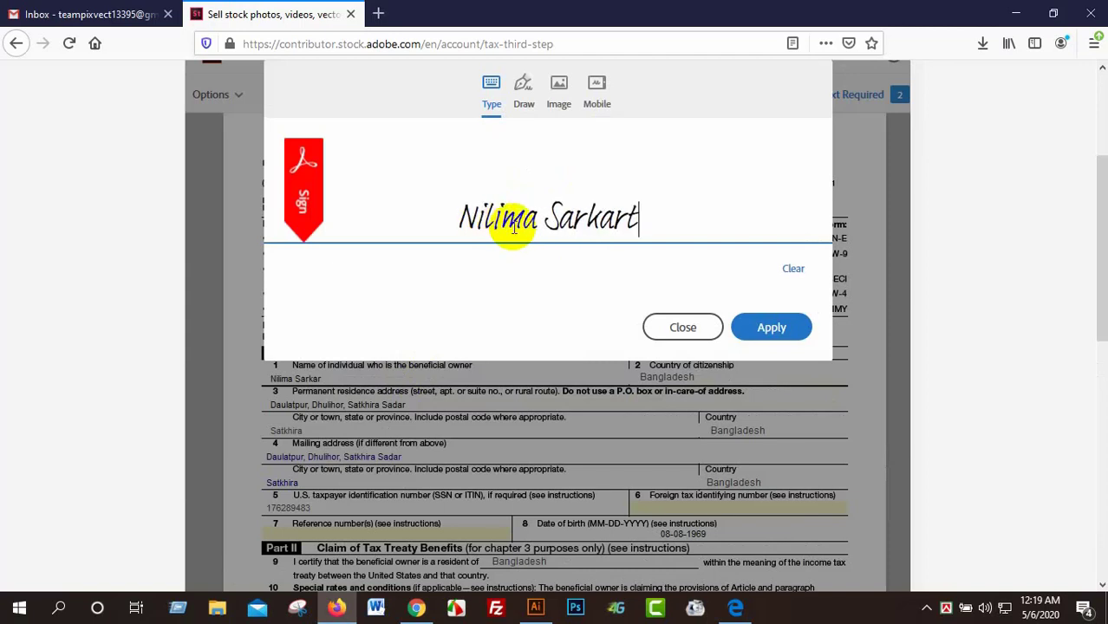
key("BackSpace")
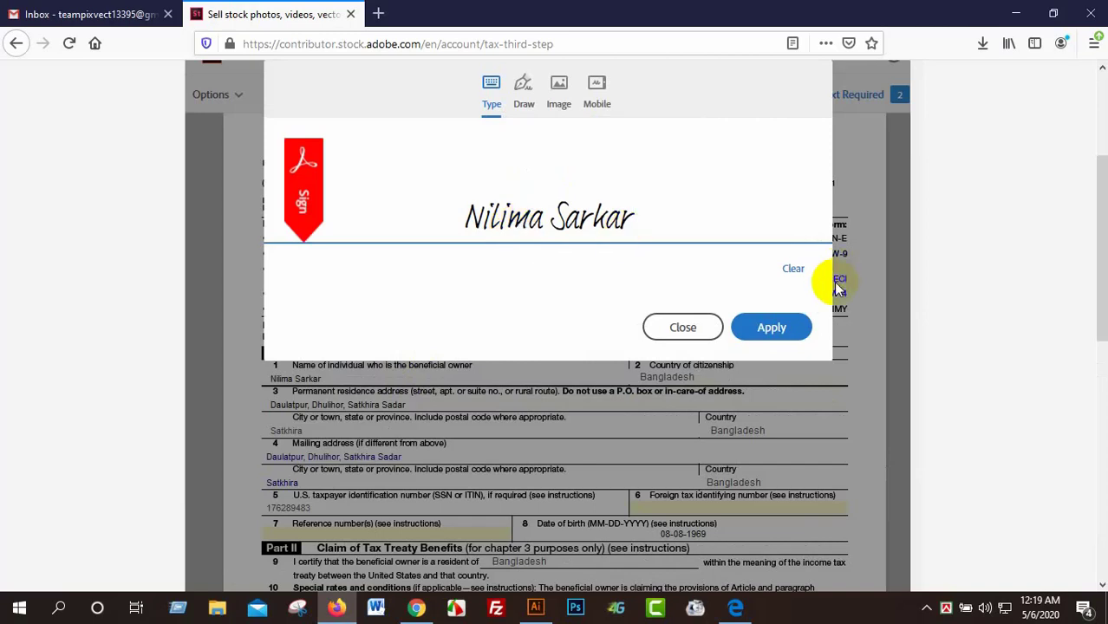
left_click(771, 327)
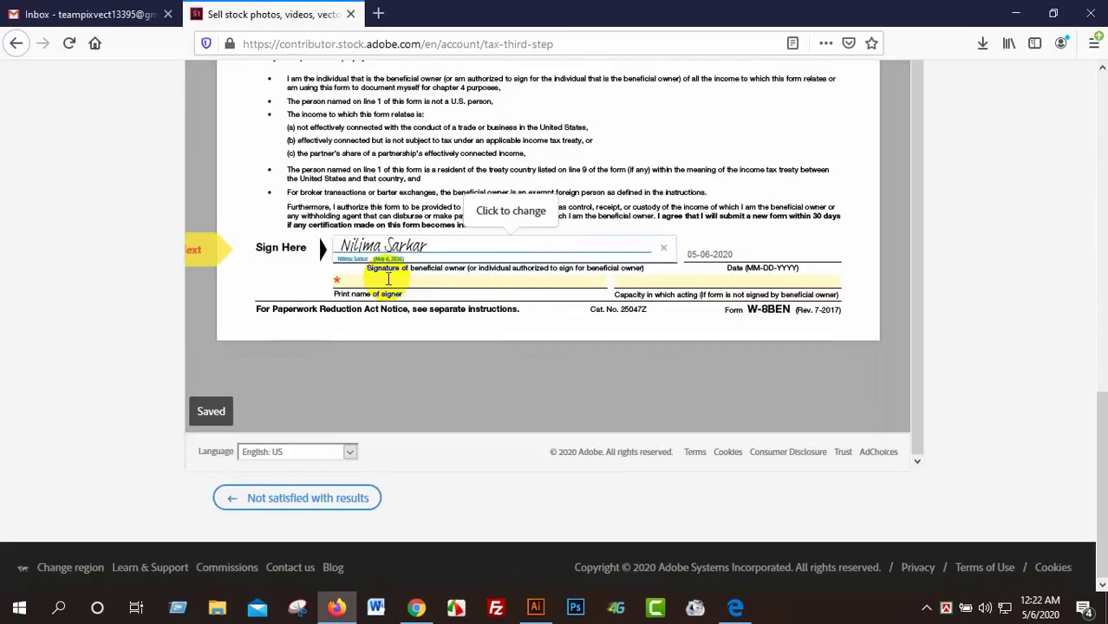
Enter the signer's full name in Print name of signer and submit the signed W-8BEN
left_click(388, 279)
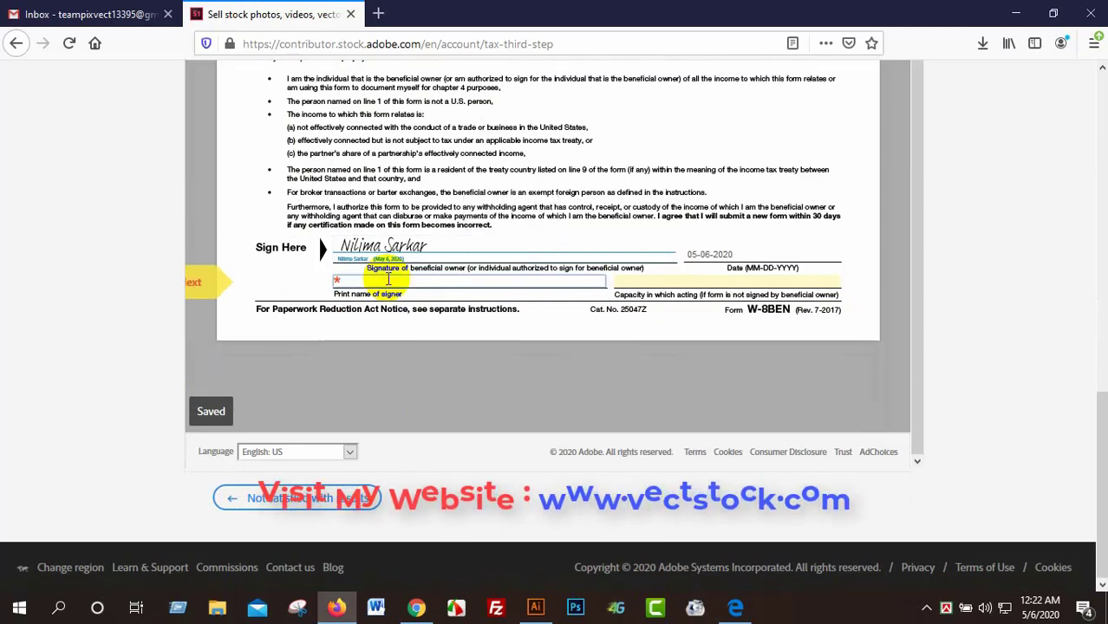
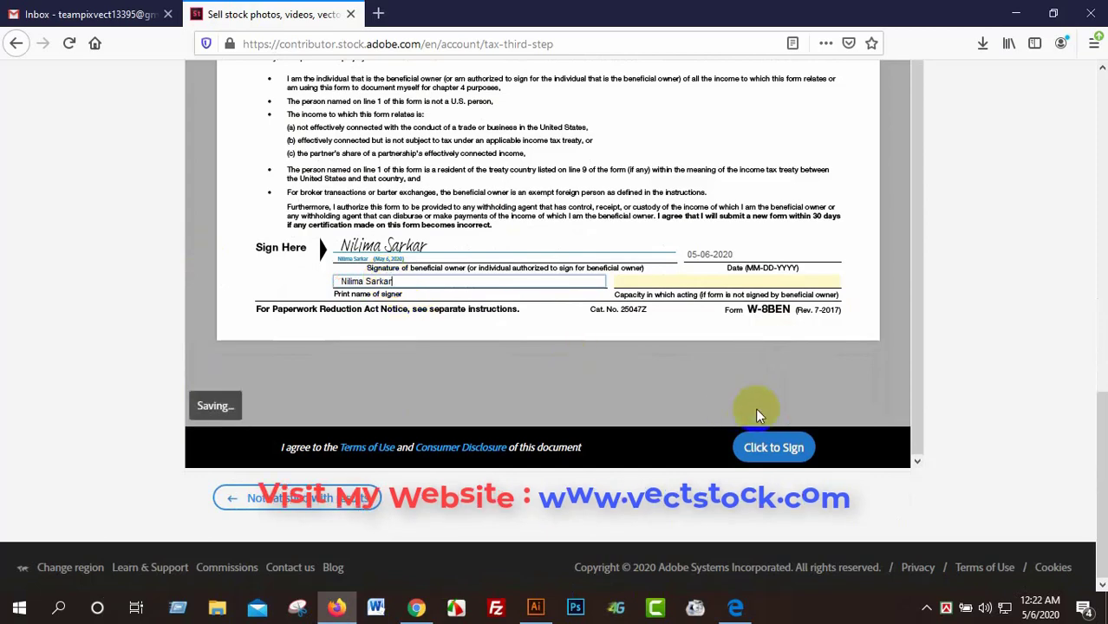
left_click(773, 446)
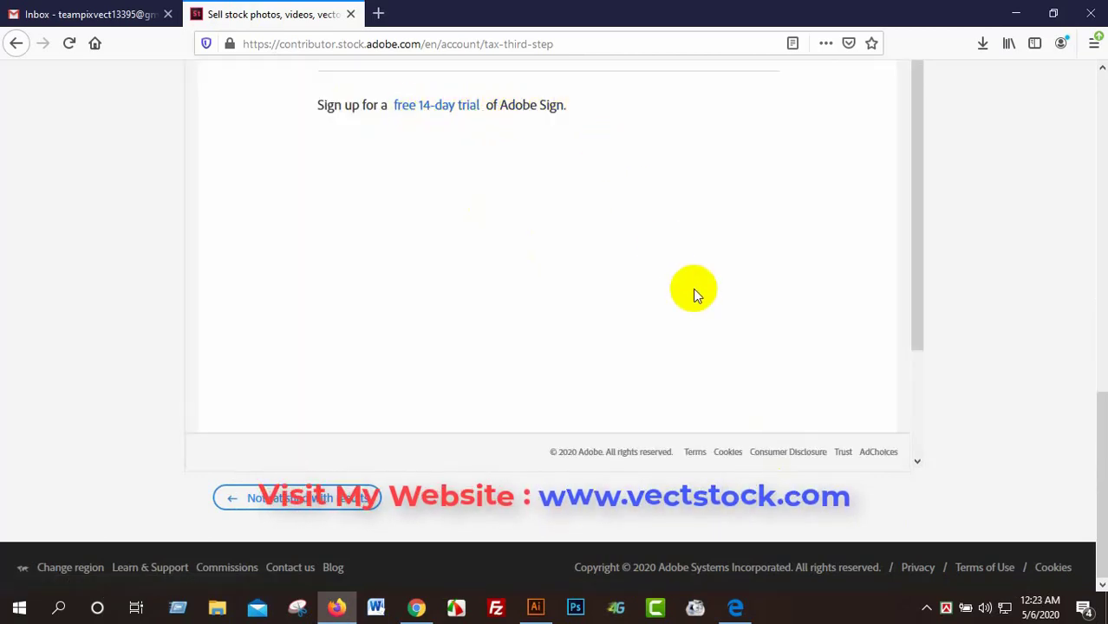
Follow the Adobe Sign link at the top of the 'You're all set' confirmation page
scroll(702, 299, "up", 10)
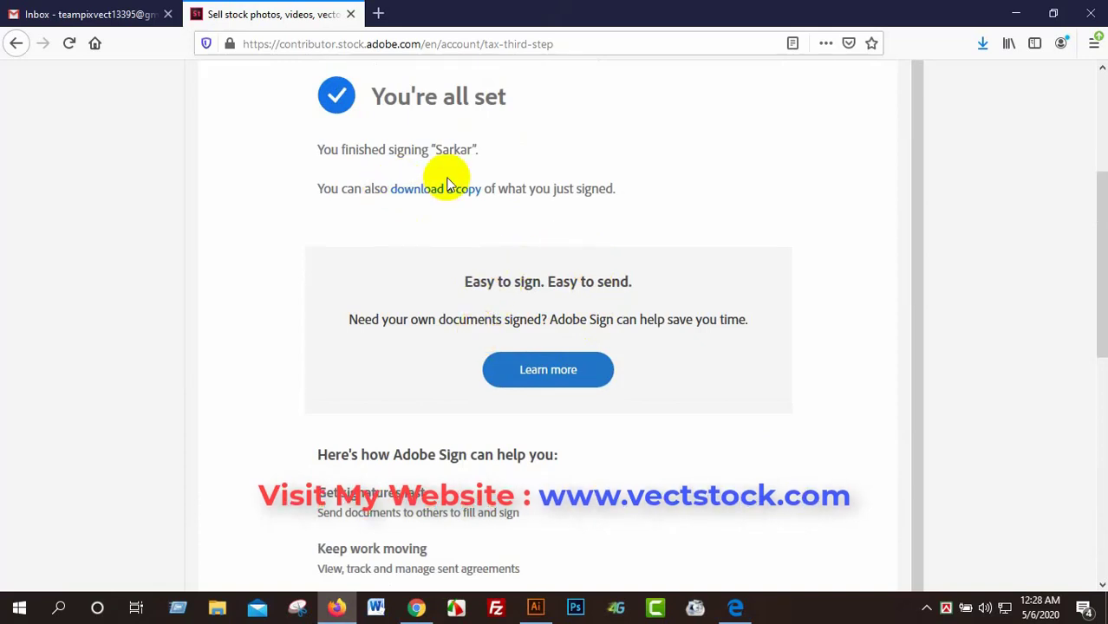
scroll(449, 185, "up", 3)
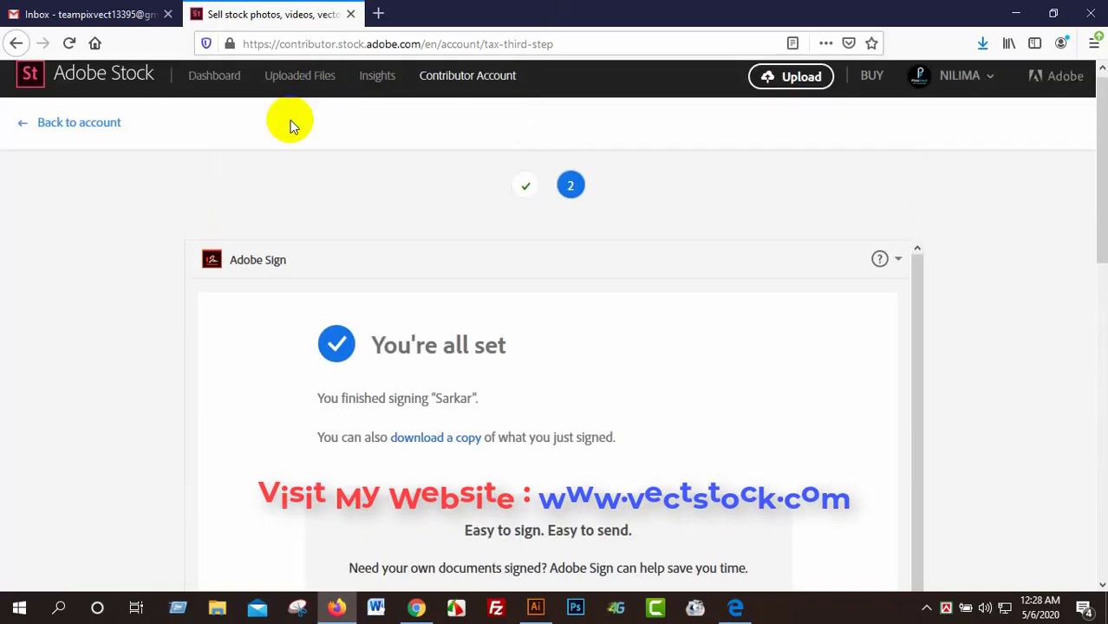
left_click(249, 268)
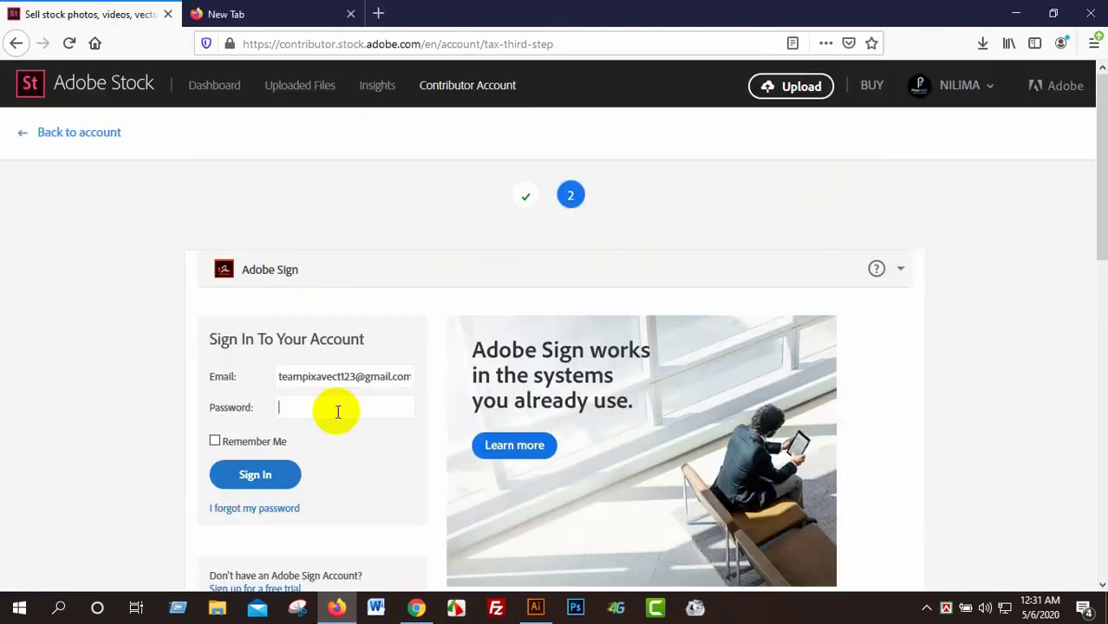
Sign in to Adobe Sign with the account password and Remember Me, declining Firefox's save-login offer
key("ctrl+v")
left_click(214, 441)
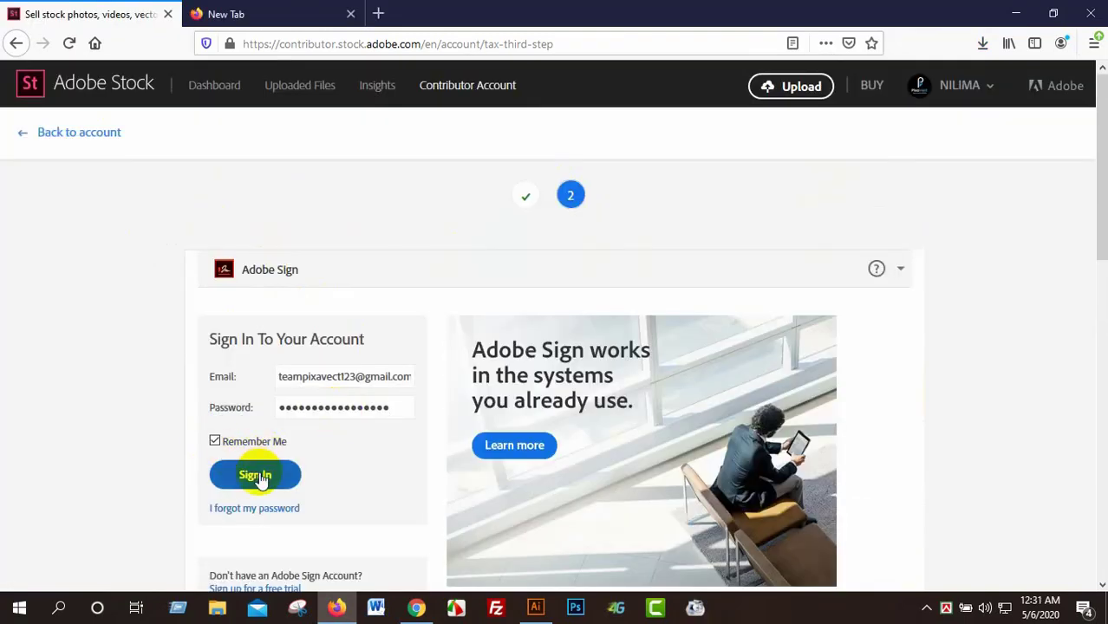
left_click(291, 471)
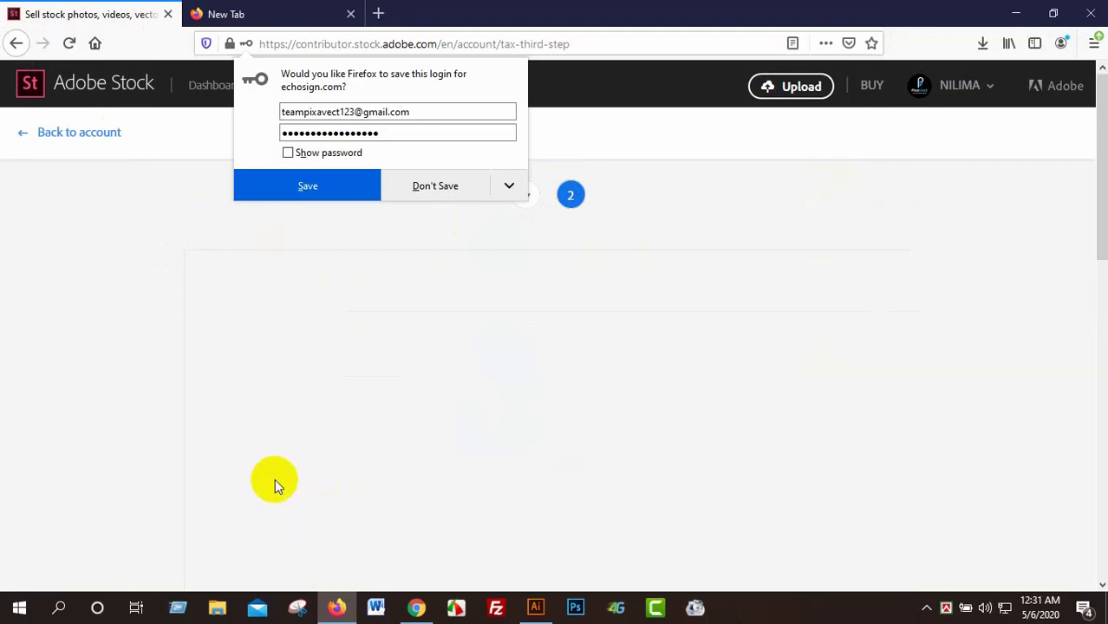
left_click(420, 184)
left_click(80, 45)
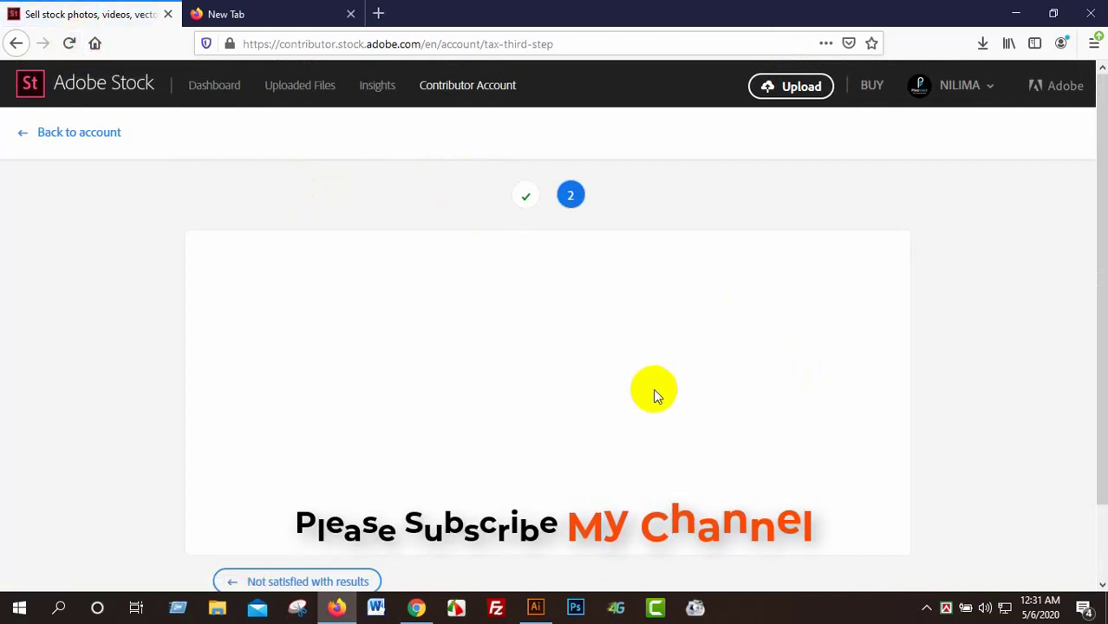
scroll(652, 389, "down", 2)
Go from the tax wizard's 'You are...' step to the Contributor Account page
left_click(282, 501)
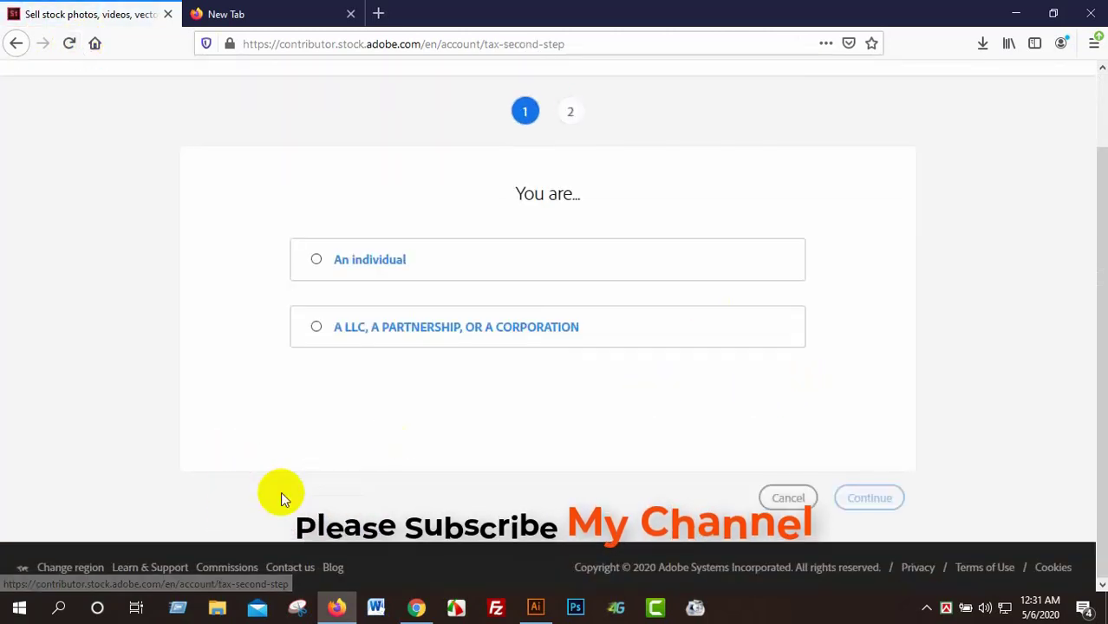
scroll(387, 257, "up", 2)
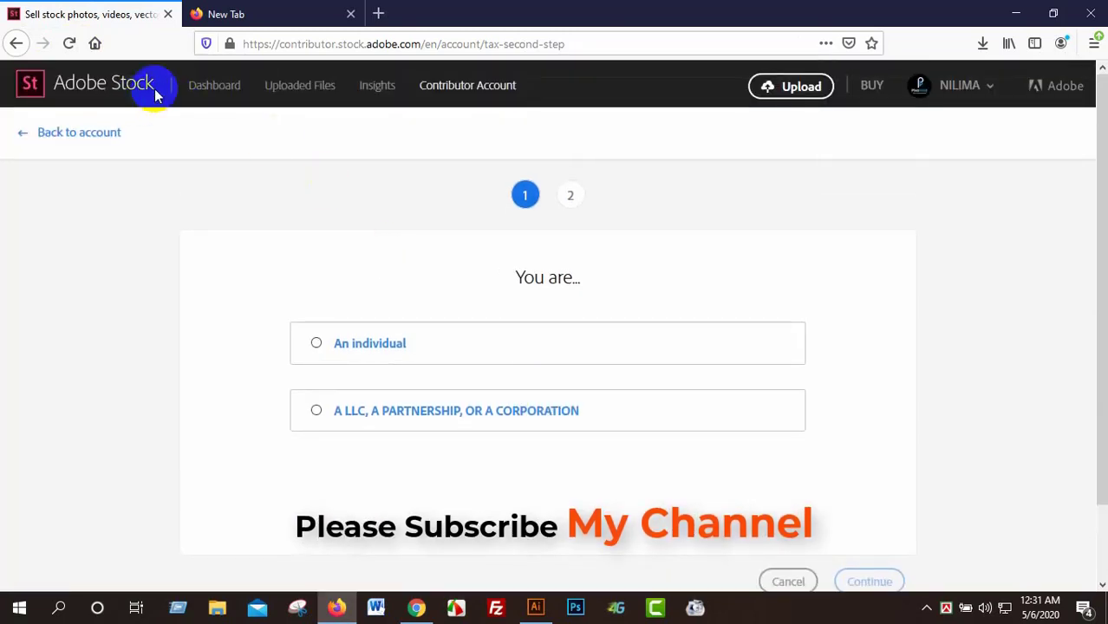
left_click(474, 84)
Check Tax Information shows the W-8BEN as Validated, expiring 12/31/2023
scroll(408, 494, "down", 8)
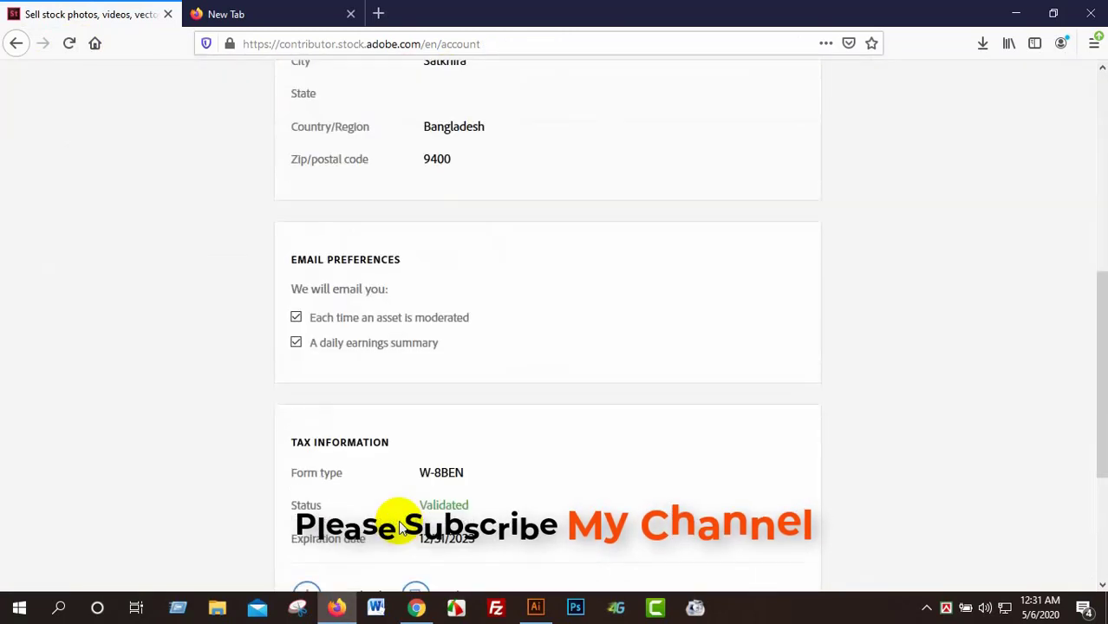
scroll(469, 529, "down", 2)
scroll(439, 502, "down", 2)
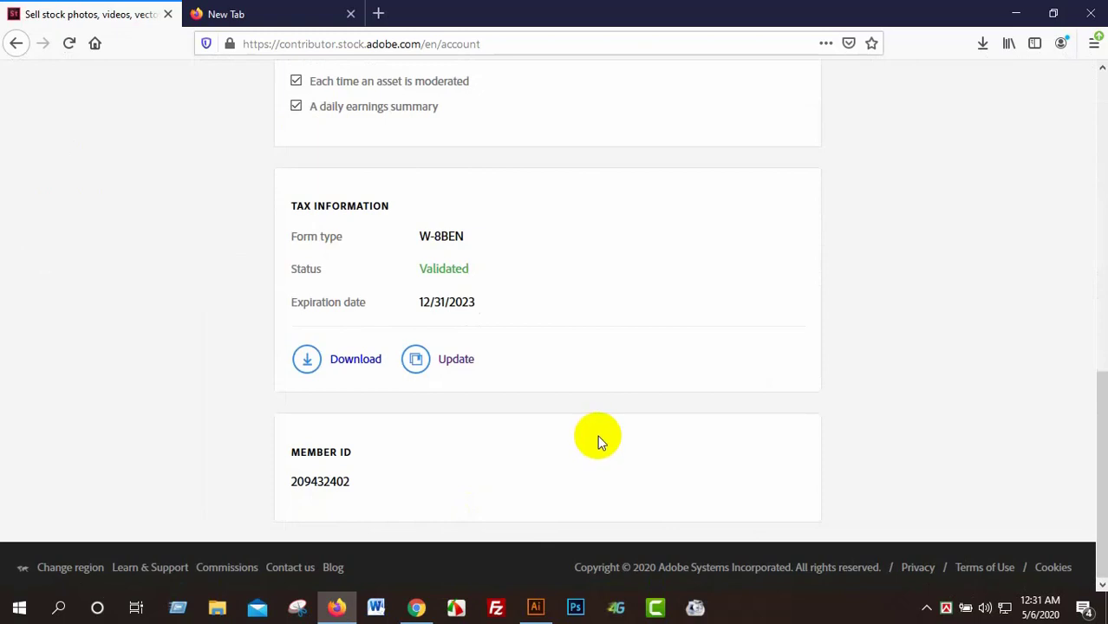
scroll(597, 438, "up", 2)
scroll(597, 438, "up", 2)
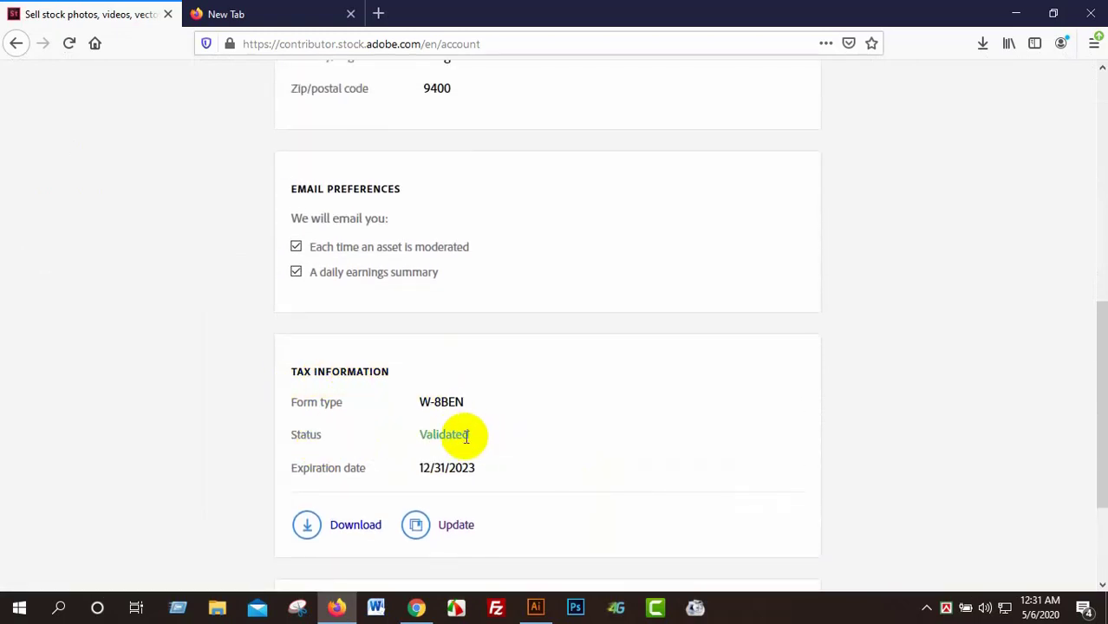
scroll(485, 433, "down", 2)
scroll(543, 420, "up", 2)
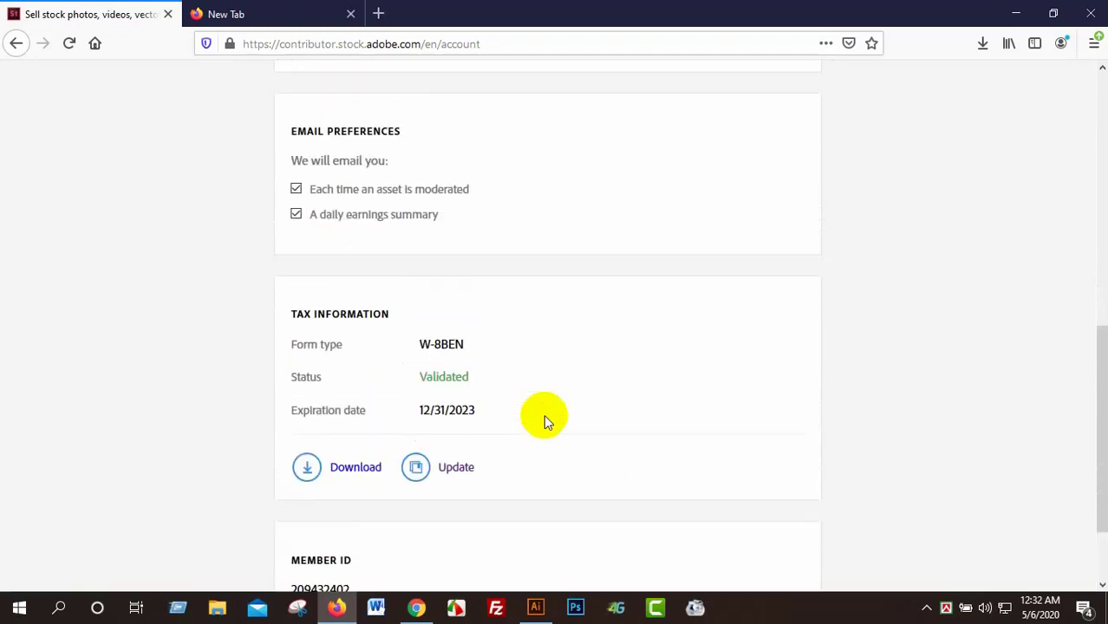
scroll(543, 419, "up", 4)
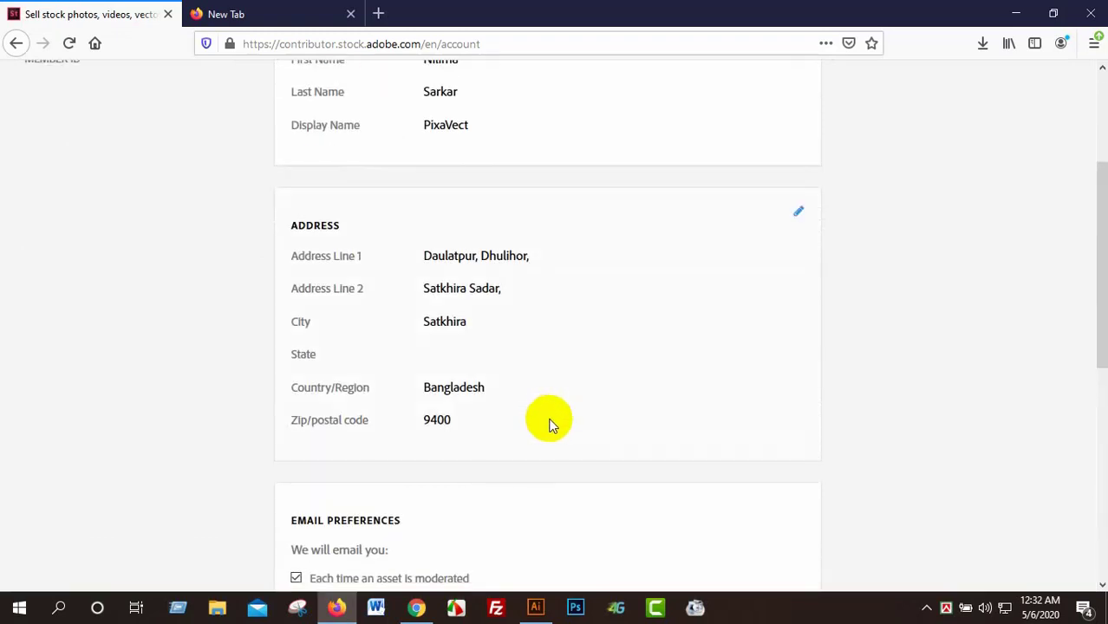
scroll(549, 423, "up", 3)
Switch to the empty New Tab, then minimize Firefox to reveal the desktop
left_click(227, 10)
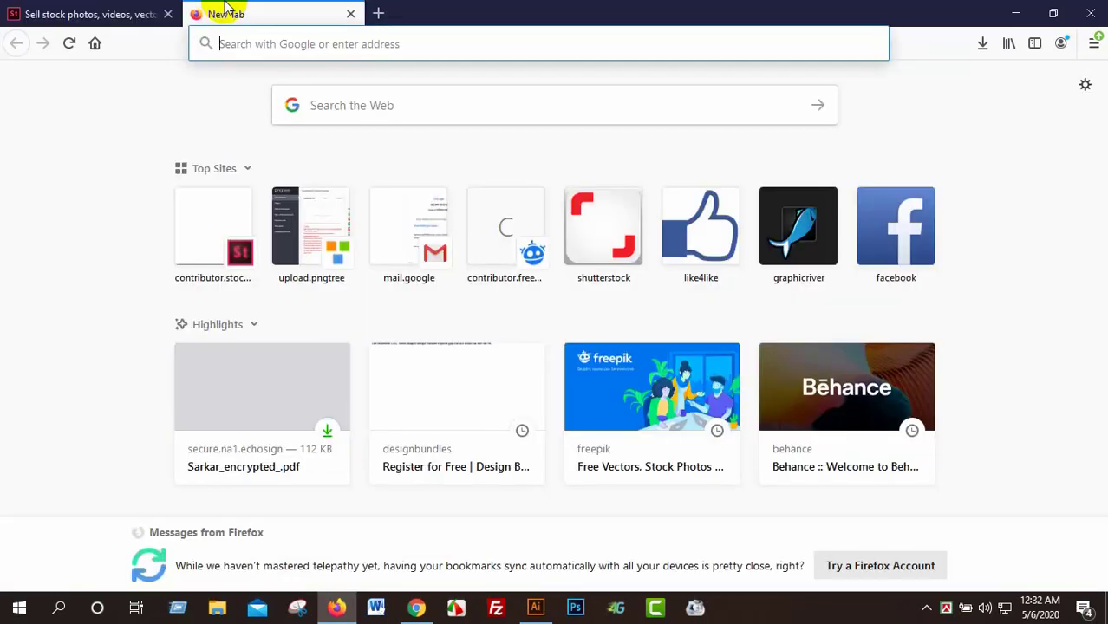
left_click(1014, 12)
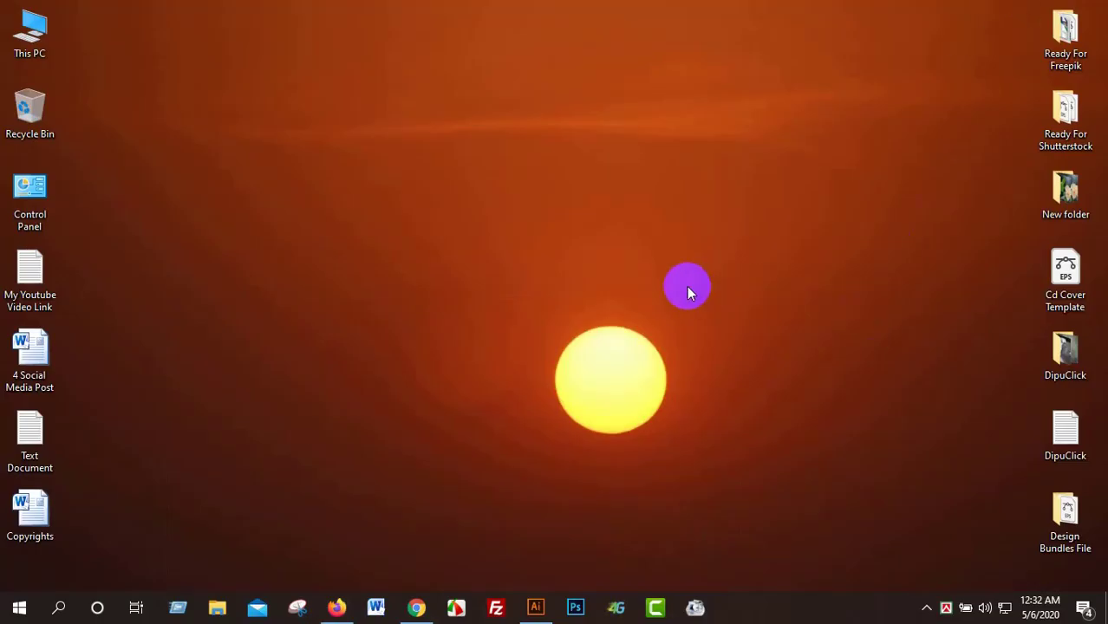